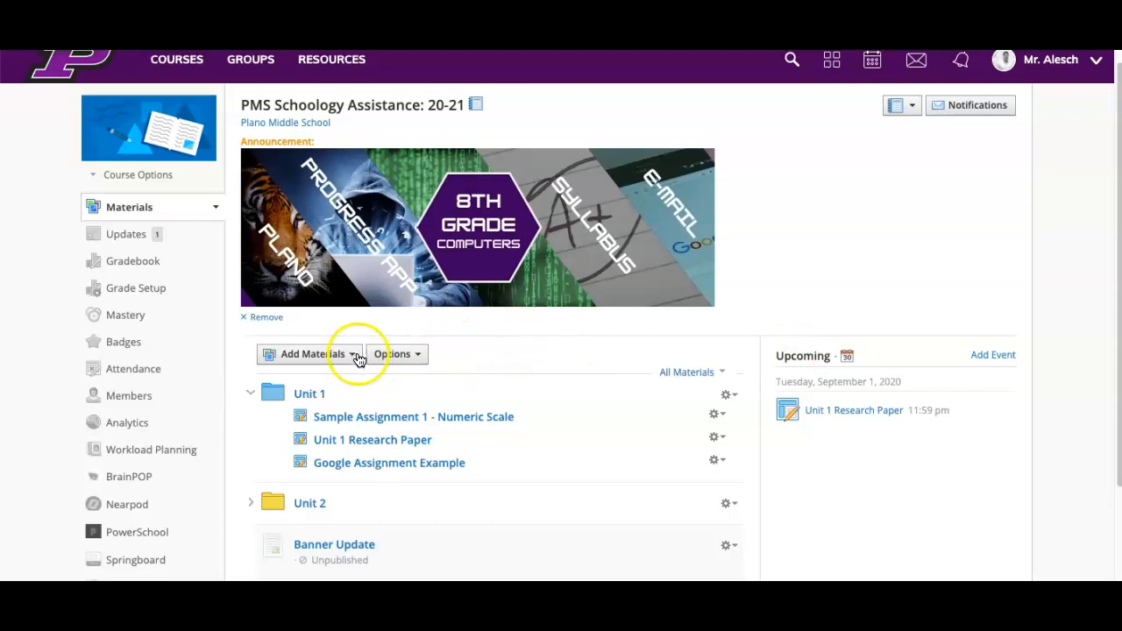
Add the file Aligned Rubrics.pdf from the Downloads folder to the course materials.
{"action": "left_click", "coordinate": [351, 354]}
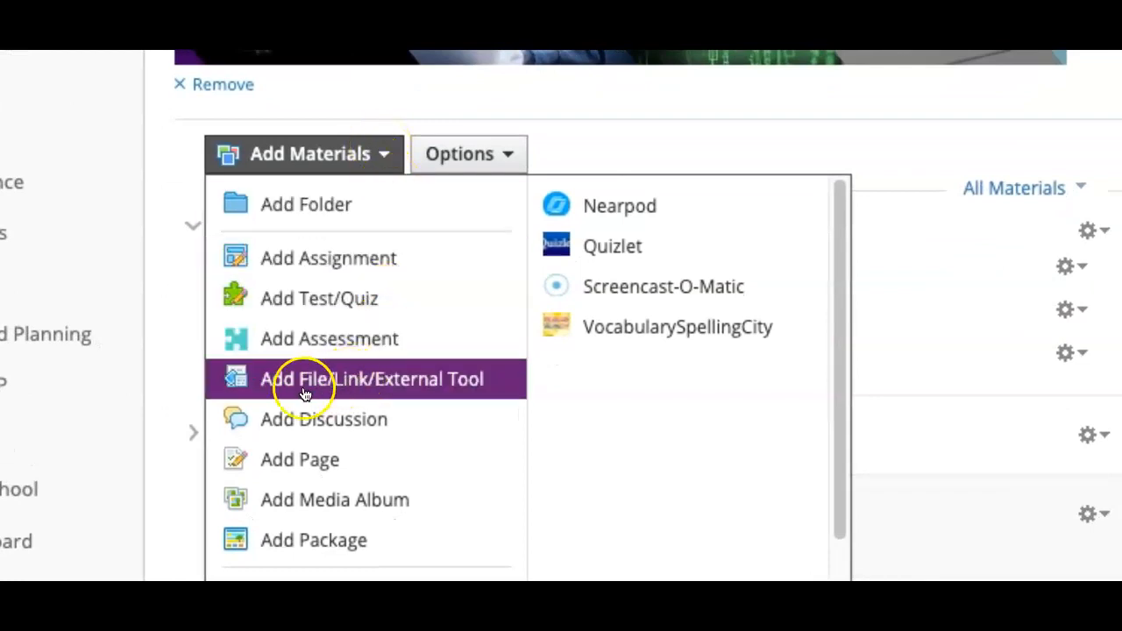
{"action": "left_click", "coordinate": [360, 390]}
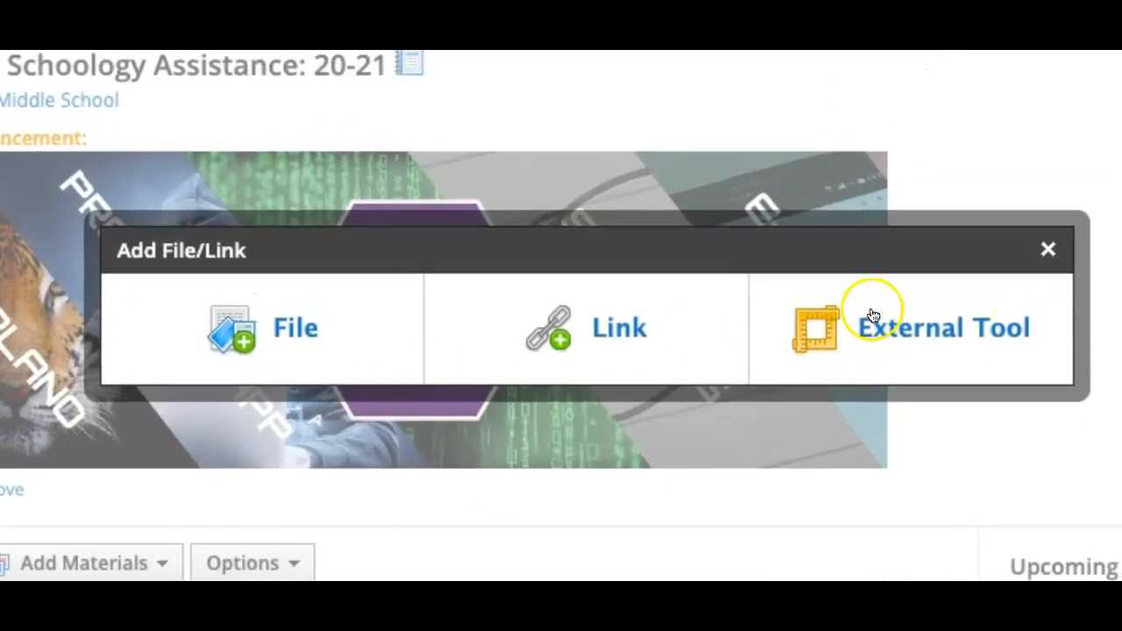
{"action": "left_click", "coordinate": [926, 324]}
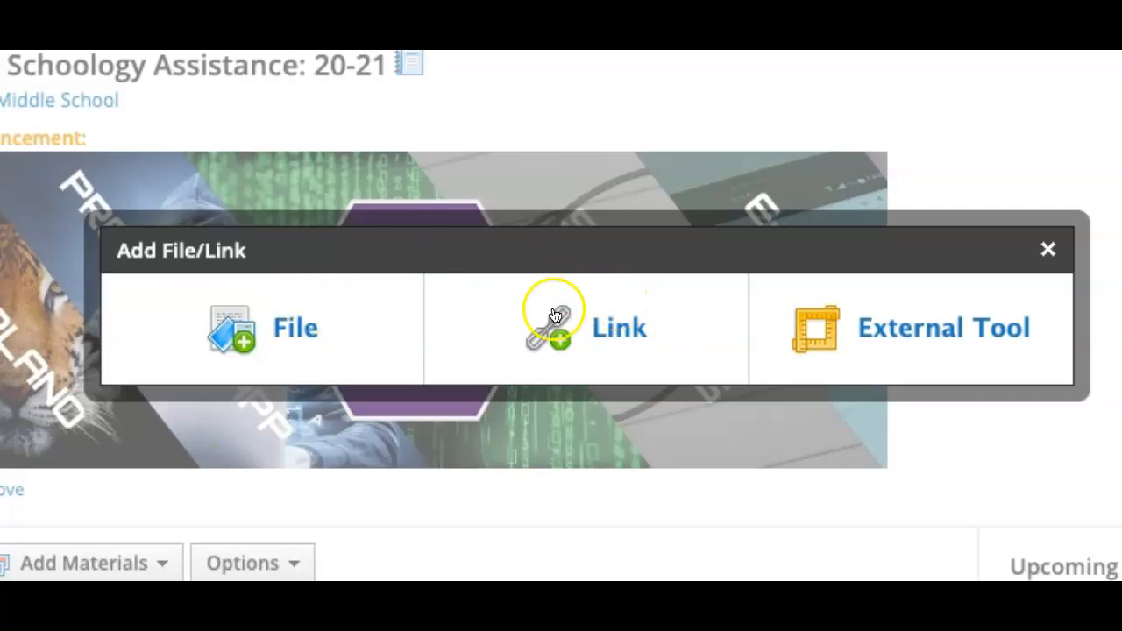
{"action": "left_click", "coordinate": [296, 331]}
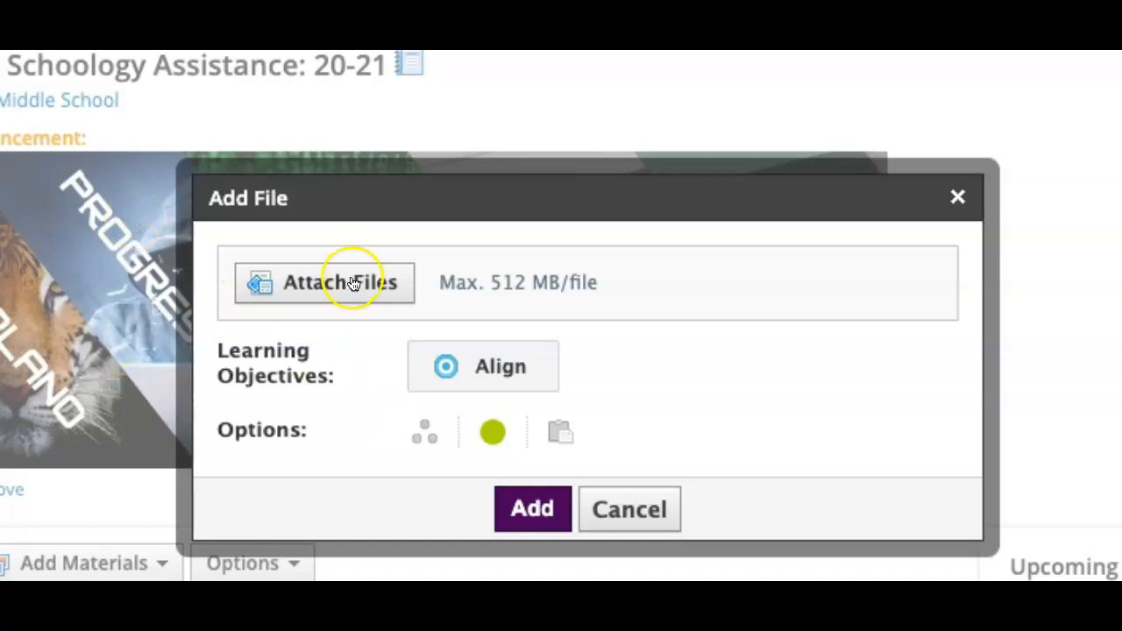
{"action": "left_click", "coordinate": [357, 284]}
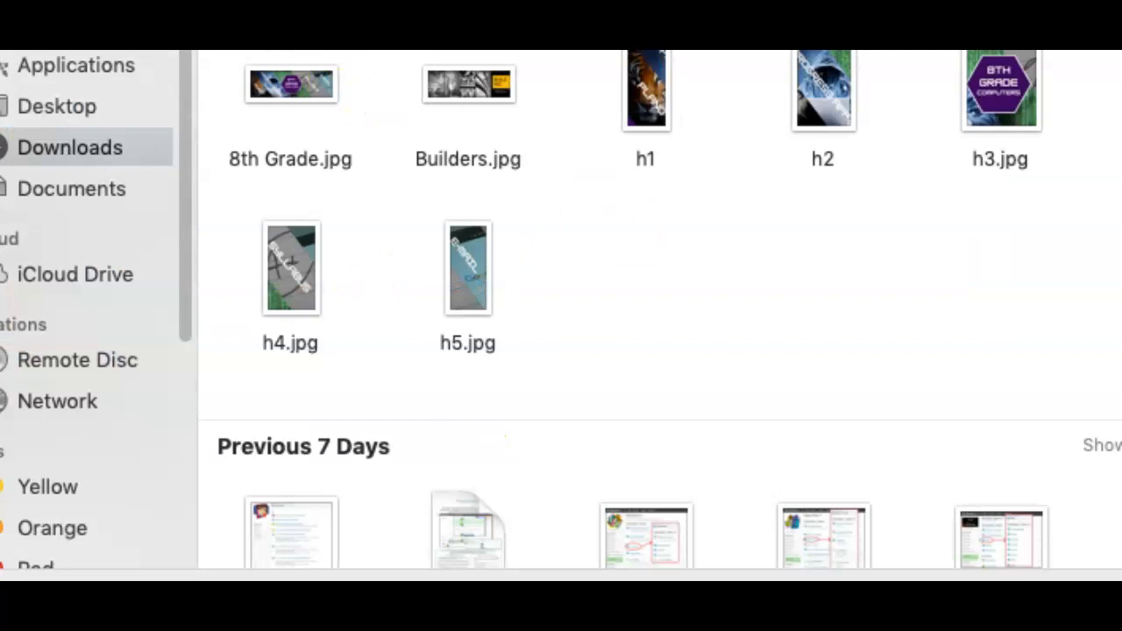
{"action": "scroll", "coordinate": [781, 253], "scroll_direction": "down", "scroll_amount": 5}
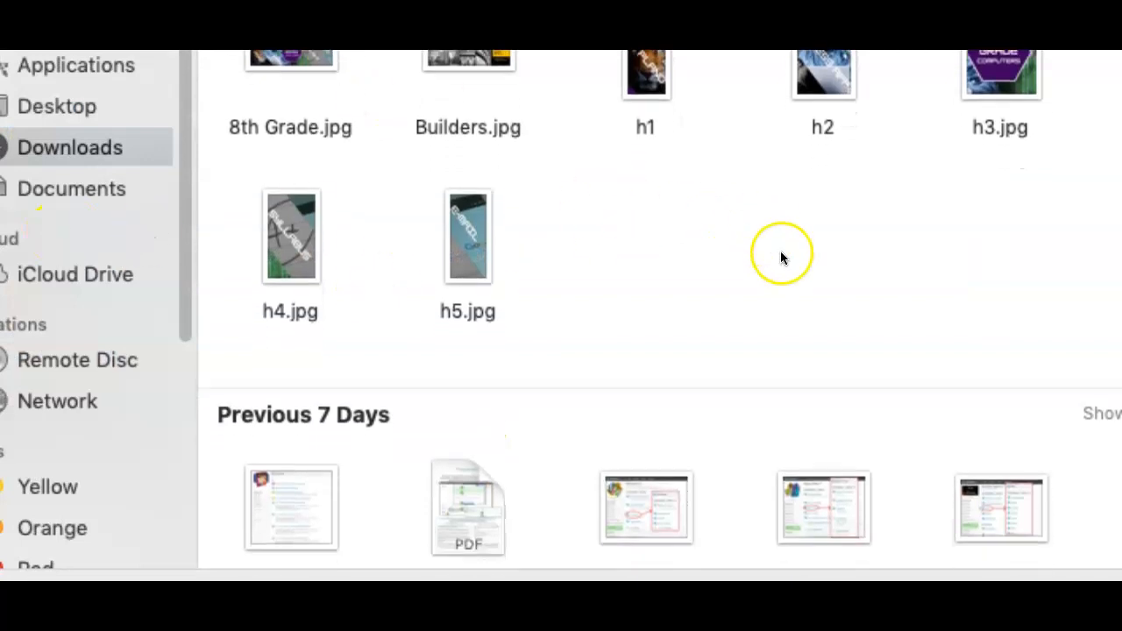
{"action": "scroll", "coordinate": [846, 237], "scroll_direction": "down", "scroll_amount": 3}
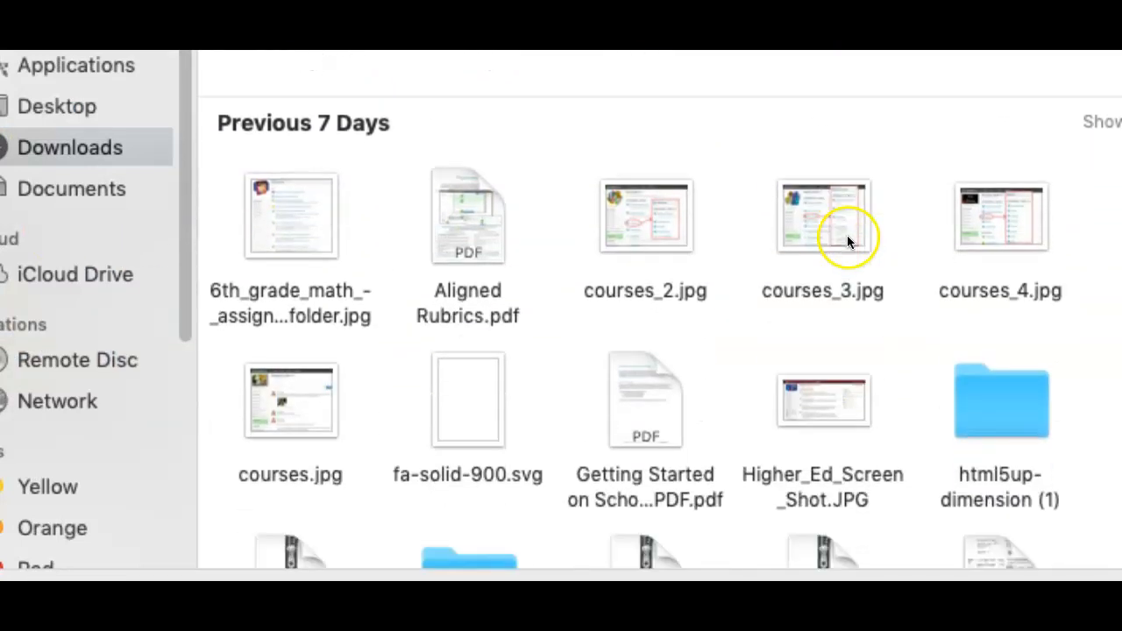
{"action": "left_click", "coordinate": [463, 217]}
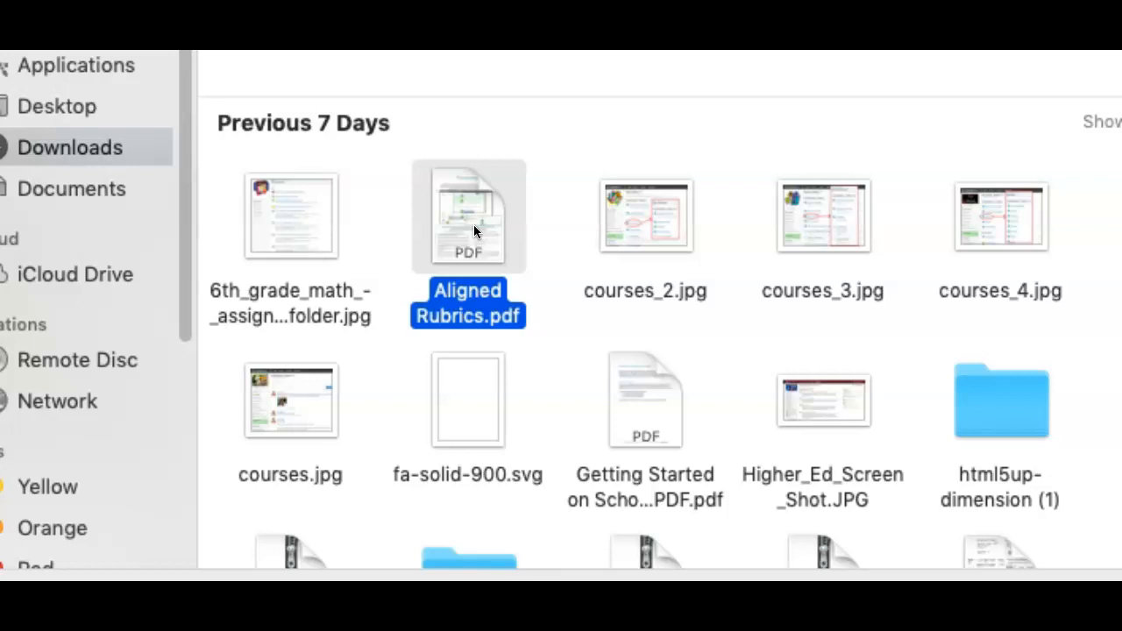
{"action": "scroll", "coordinate": [556, 321], "scroll_direction": "down", "scroll_amount": 1}
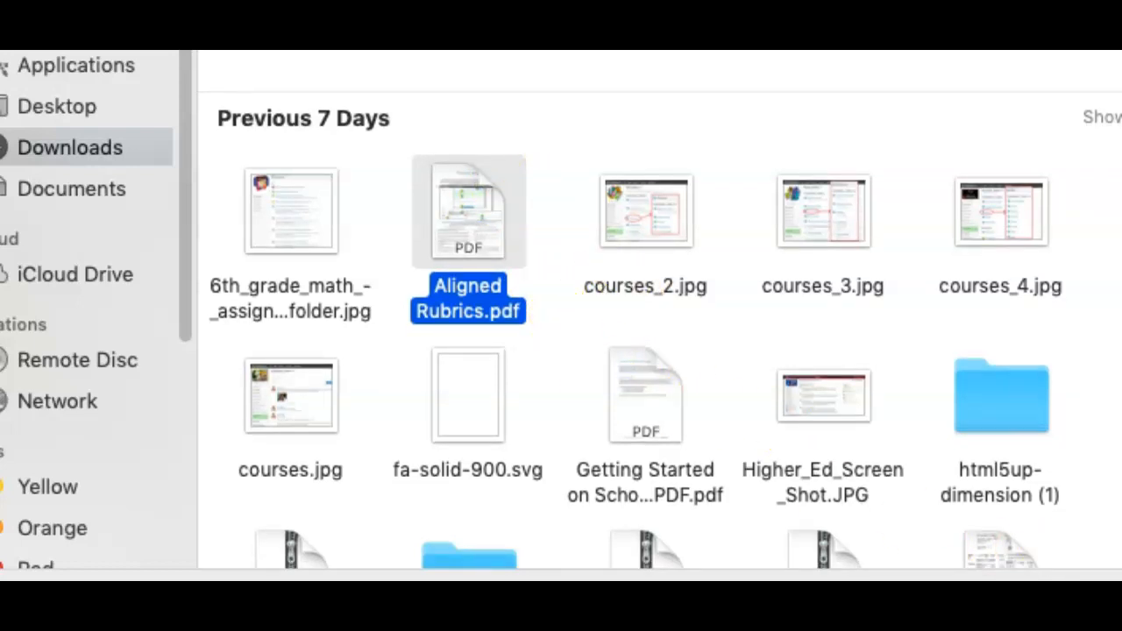
{"action": "key", "text": "Return"}
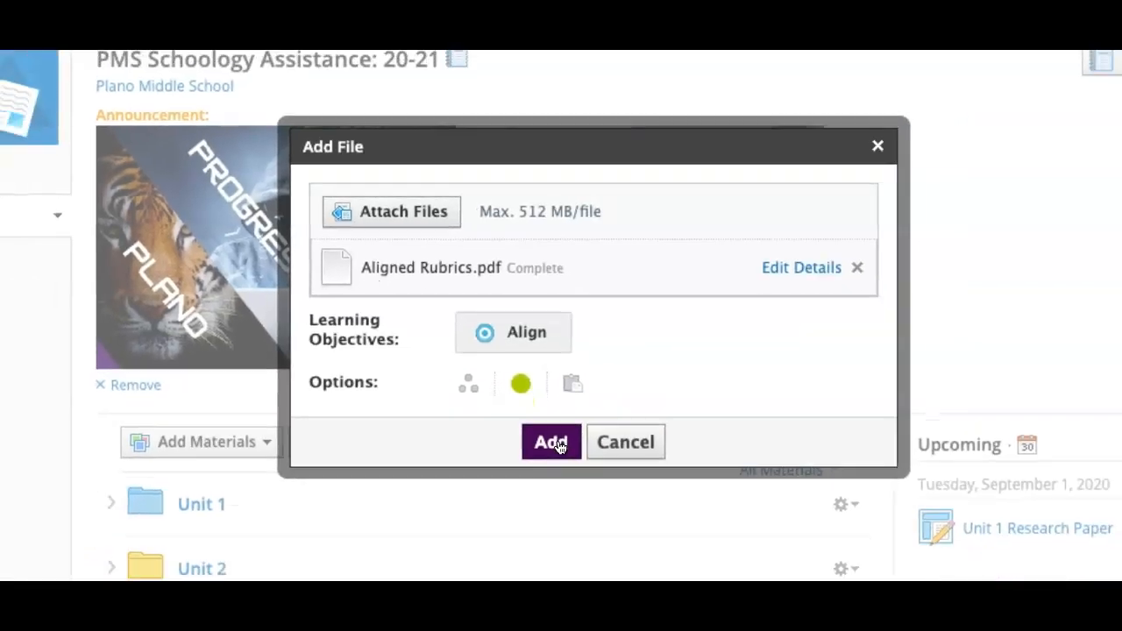
{"action": "left_click", "coordinate": [556, 480]}
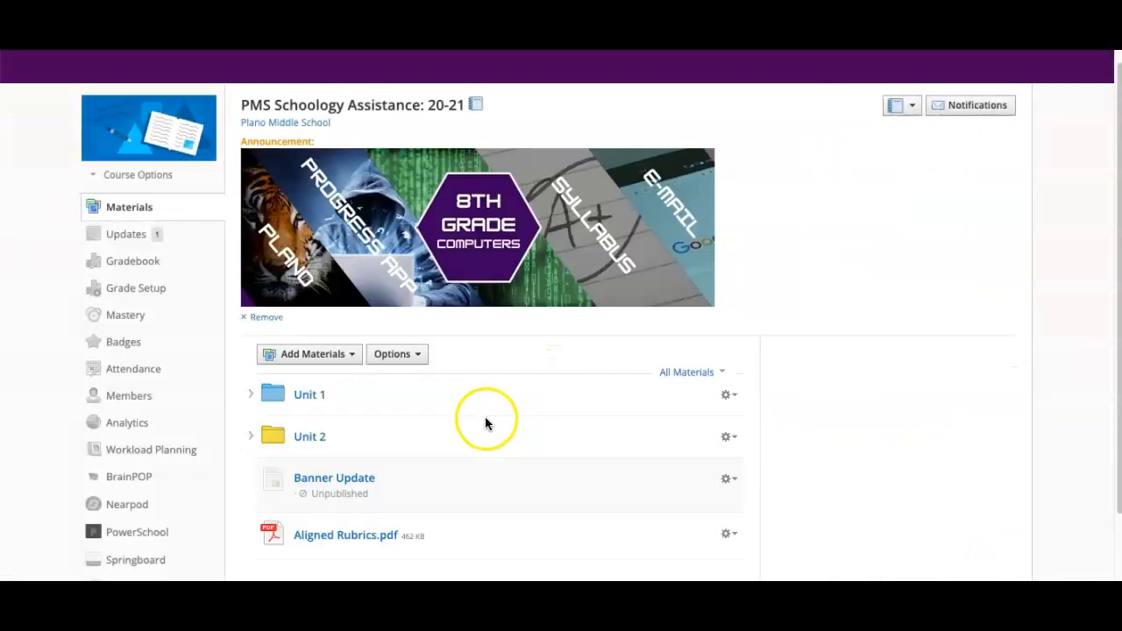
View the course as one of its student members to check the materials list from the student's perspective.
{"action": "scroll", "coordinate": [483, 418], "scroll_direction": "down", "scroll_amount": 2}
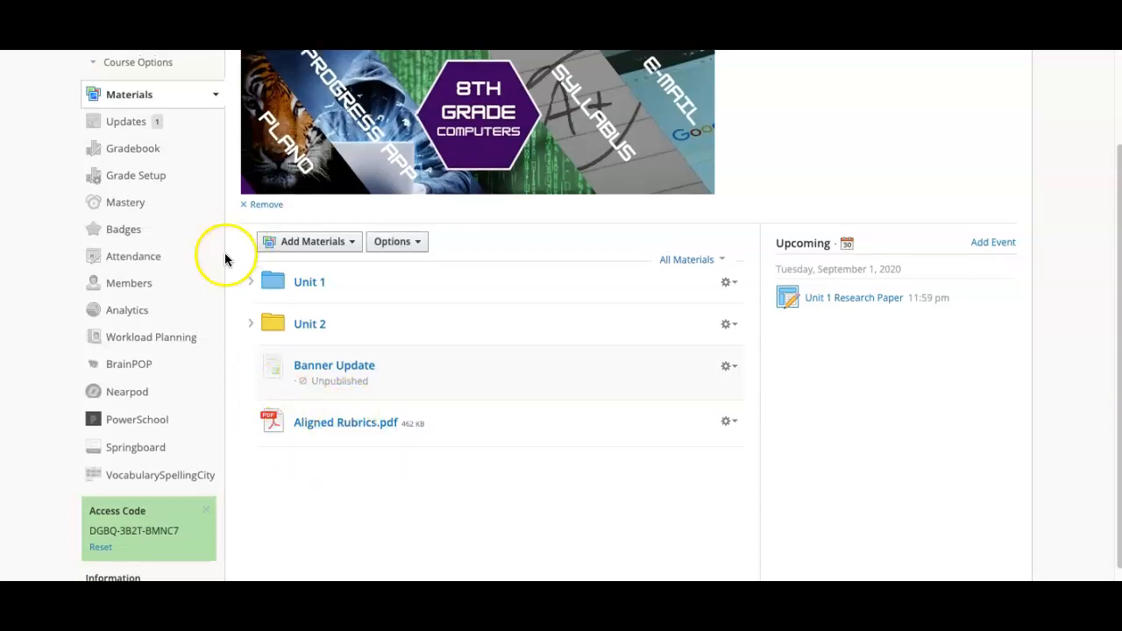
{"action": "scroll", "coordinate": [215, 271], "scroll_direction": "up", "scroll_amount": 3}
{"action": "left_click", "coordinate": [132, 189]}
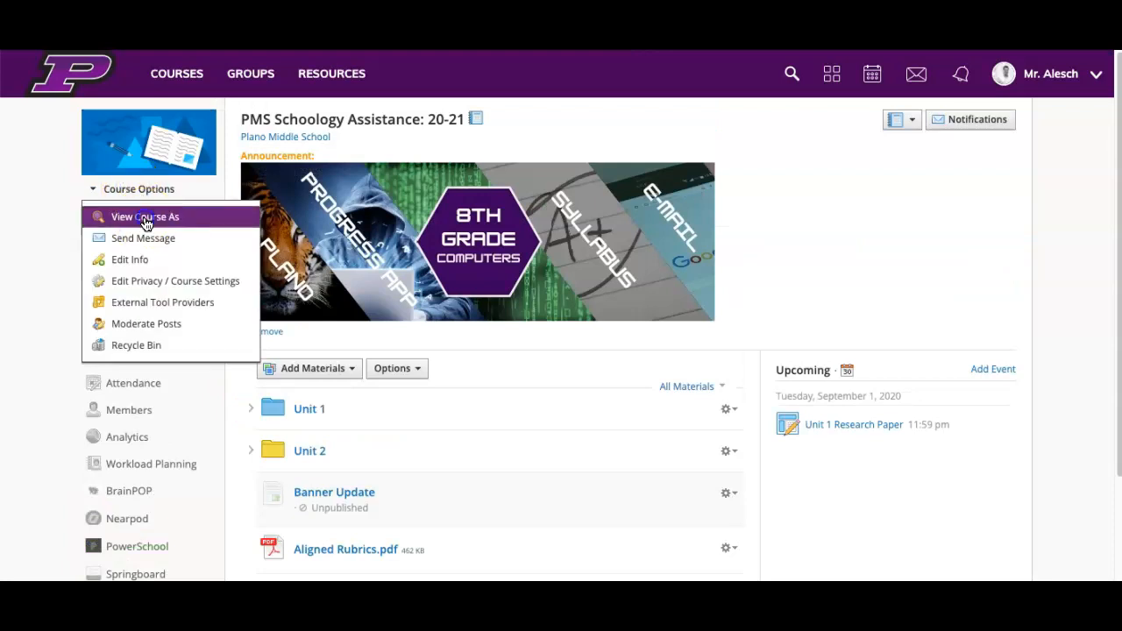
{"action": "left_click", "coordinate": [144, 216]}
{"action": "left_click", "coordinate": [447, 222]}
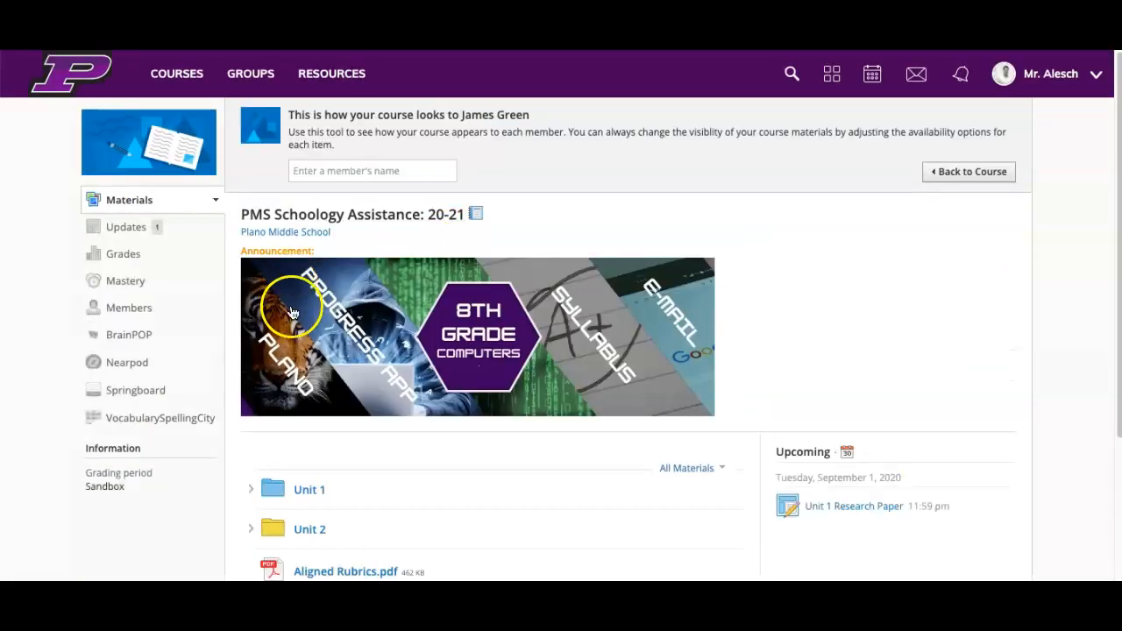
{"action": "scroll", "coordinate": [401, 426], "scroll_direction": "down", "scroll_amount": 3}
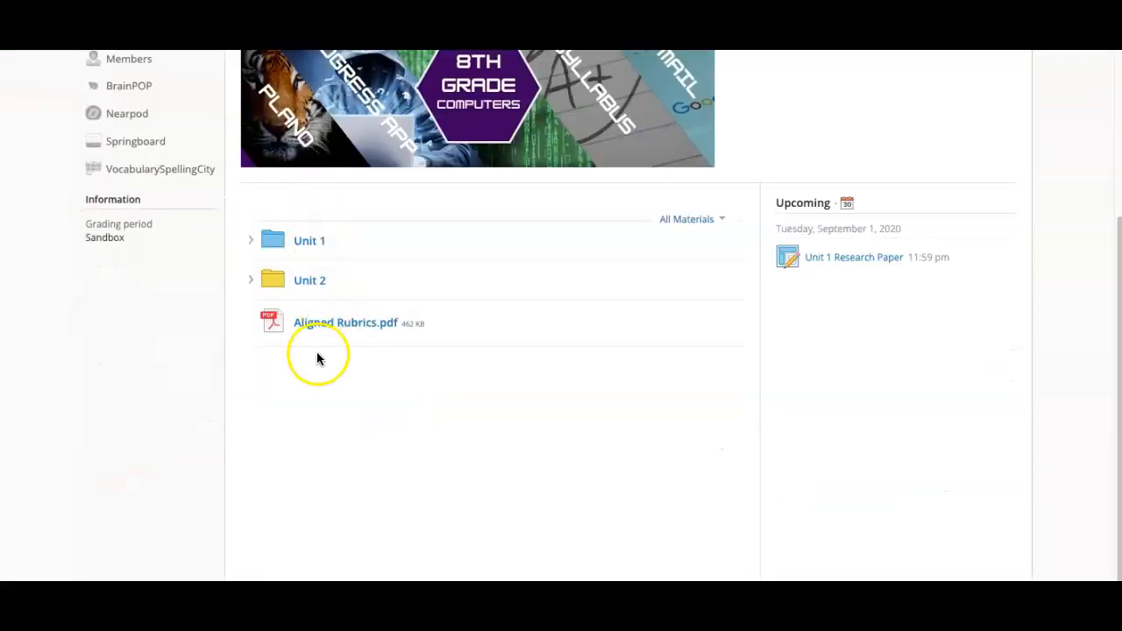
Open Aligned Rubrics.pdf in the student view to look through its first page, and return to the teacher's course page.
{"action": "left_click", "coordinate": [349, 324]}
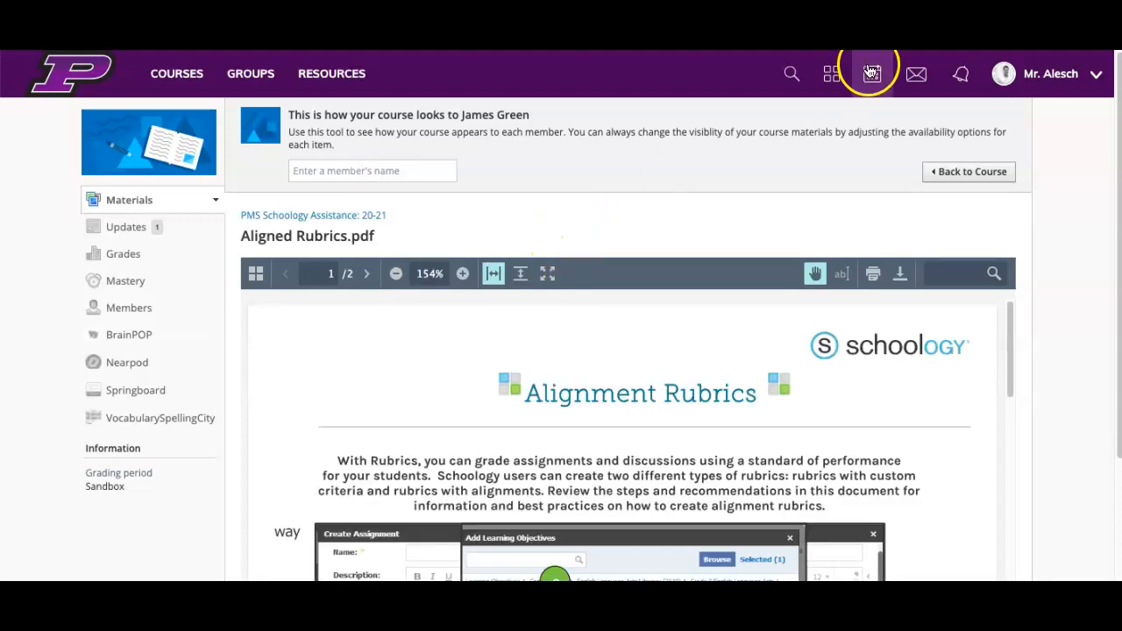
{"action": "scroll", "coordinate": [643, 258], "scroll_direction": "down", "scroll_amount": 2}
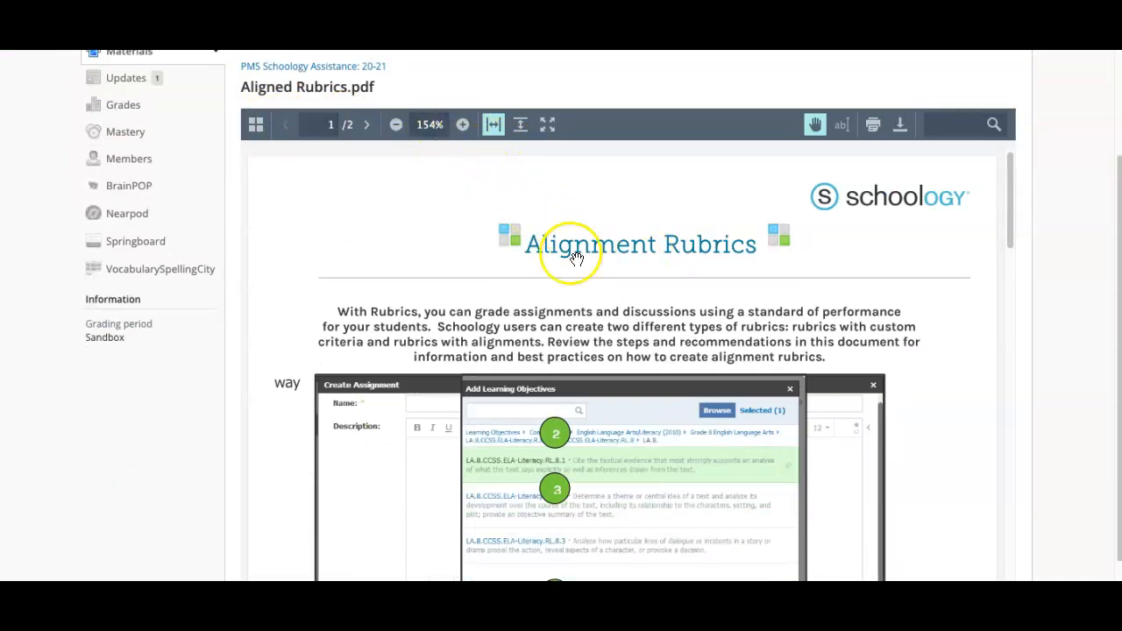
{"action": "scroll", "coordinate": [604, 333], "scroll_direction": "down", "scroll_amount": 2}
{"action": "scroll", "coordinate": [644, 351], "scroll_direction": "down", "scroll_amount": 2}
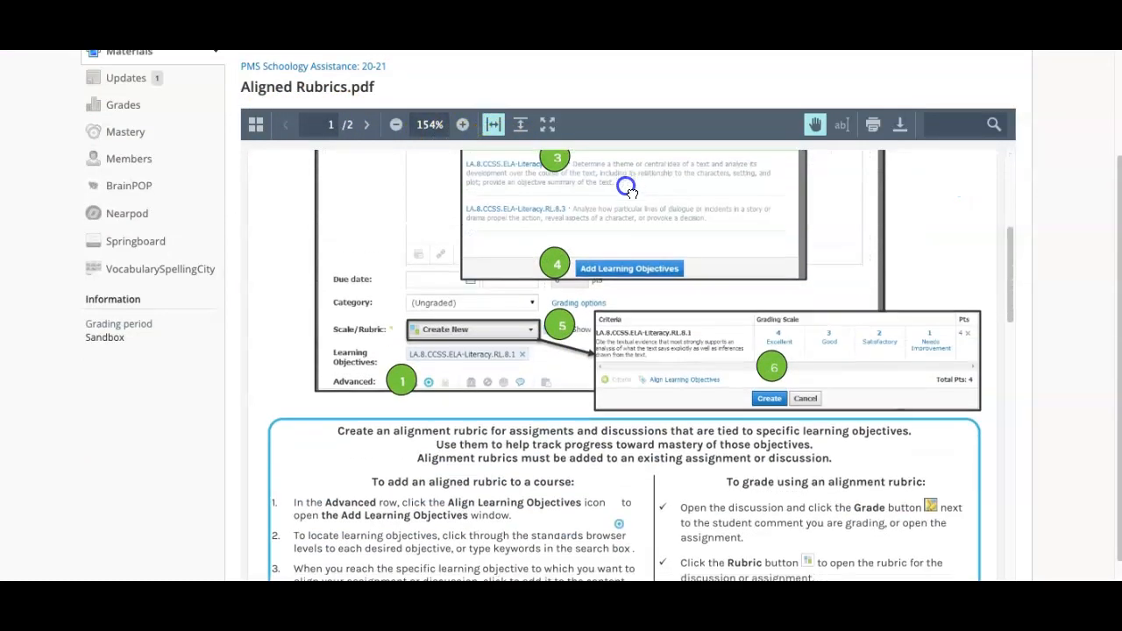
{"action": "scroll", "coordinate": [684, 438], "scroll_direction": "up", "scroll_amount": 4}
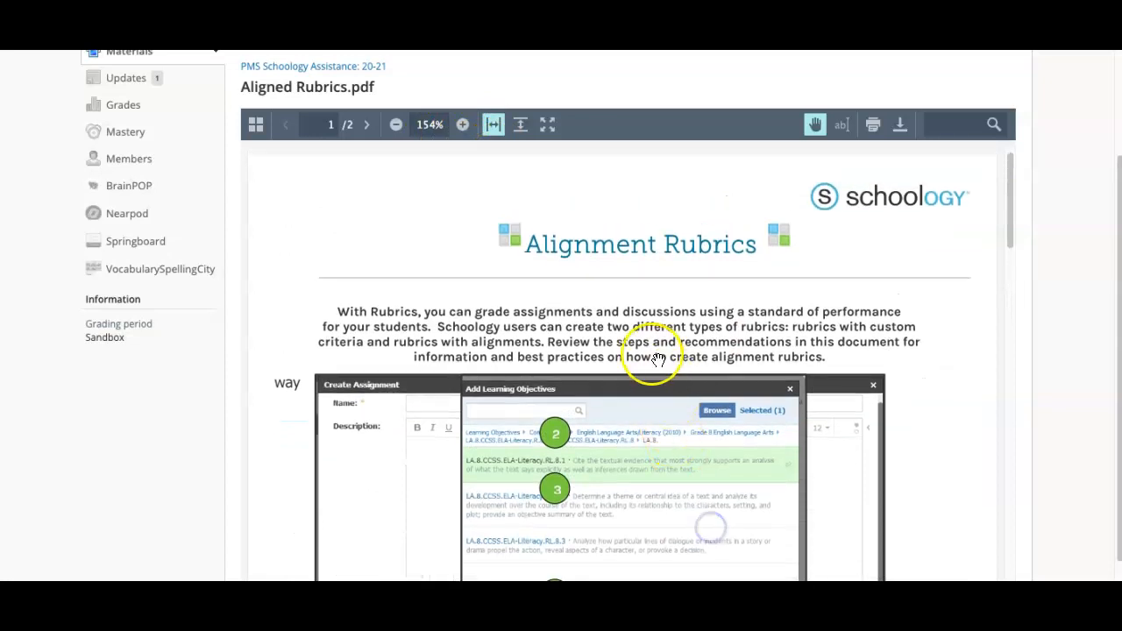
{"action": "scroll", "coordinate": [657, 360], "scroll_direction": "up", "scroll_amount": 1}
{"action": "scroll", "coordinate": [658, 359], "scroll_direction": "up", "scroll_amount": 1}
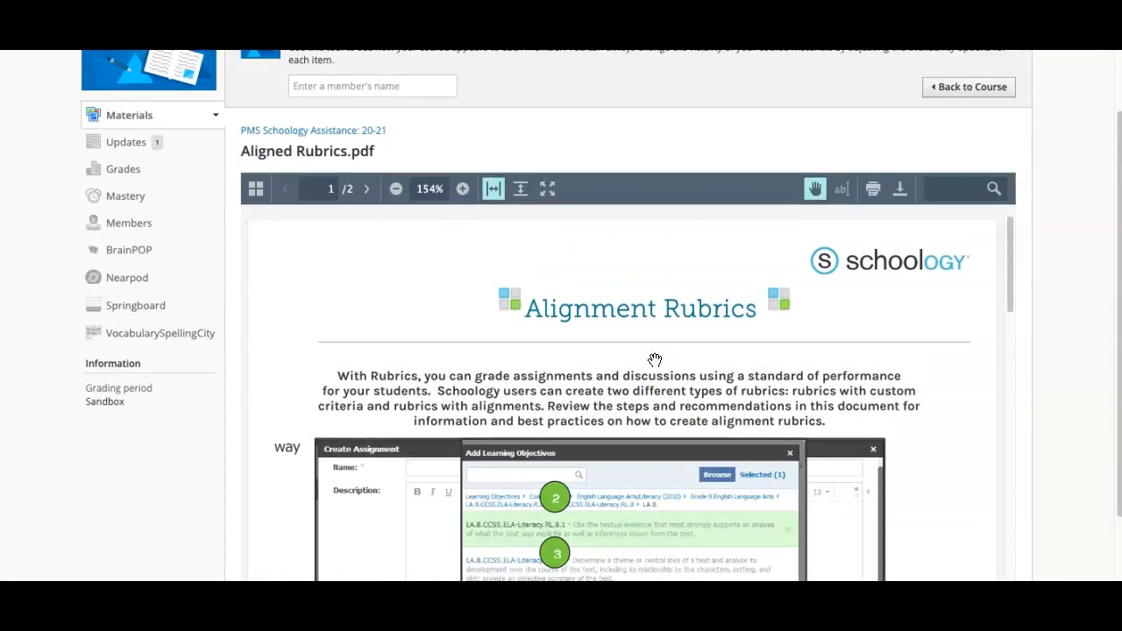
{"action": "left_click", "coordinate": [646, 356]}
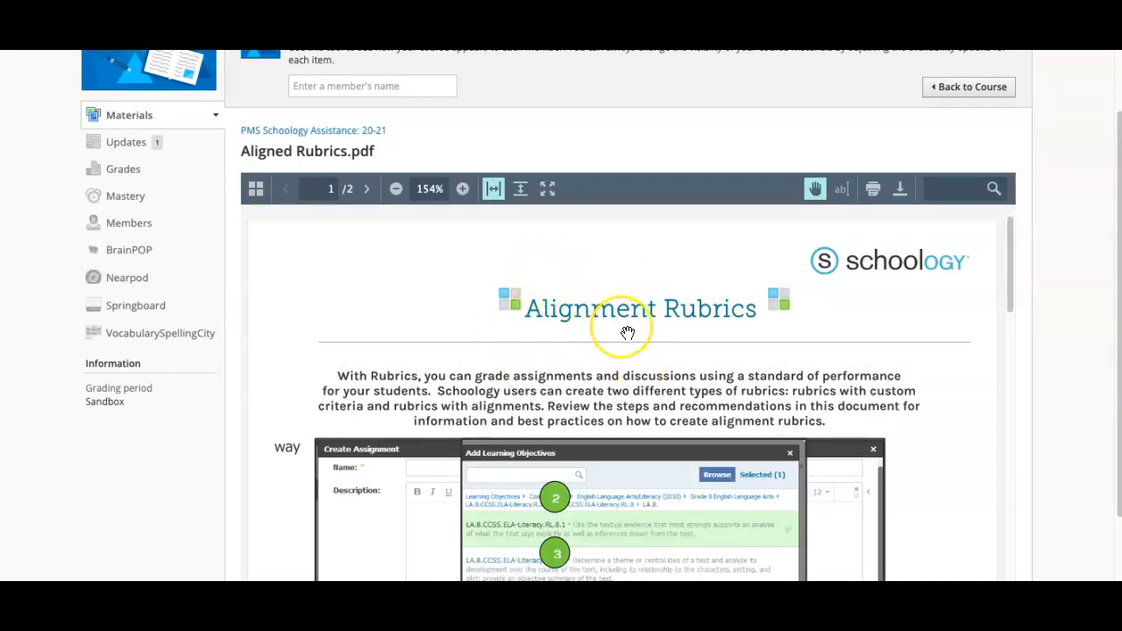
{"action": "scroll", "coordinate": [627, 333], "scroll_direction": "up", "scroll_amount": 1}
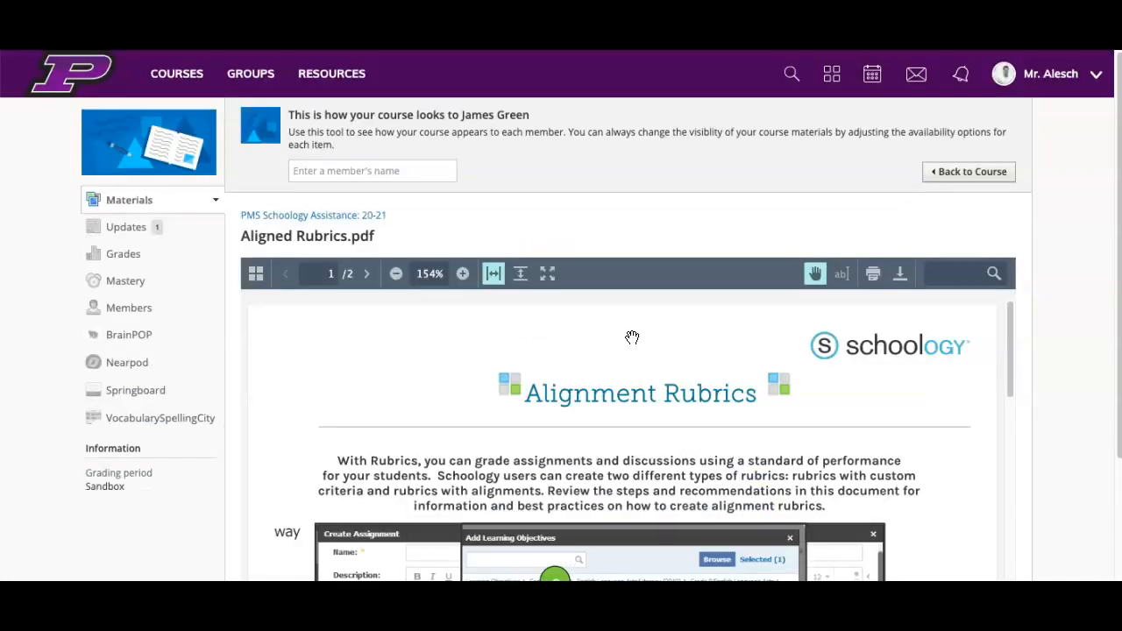
{"action": "left_click", "coordinate": [971, 173]}
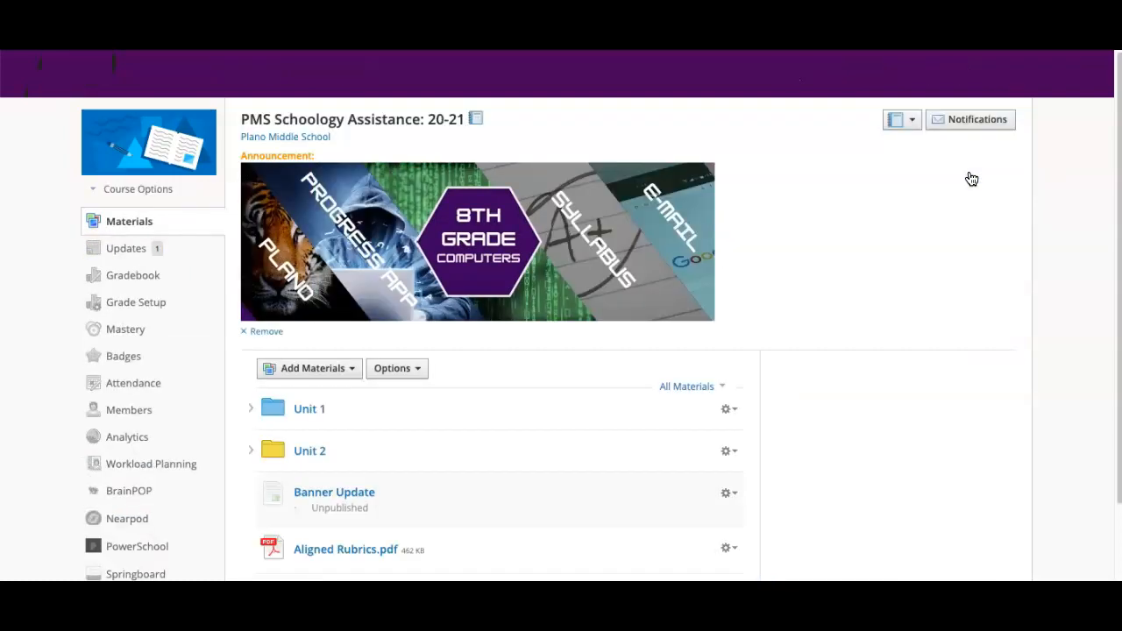
{"action": "left_click", "coordinate": [335, 369]}
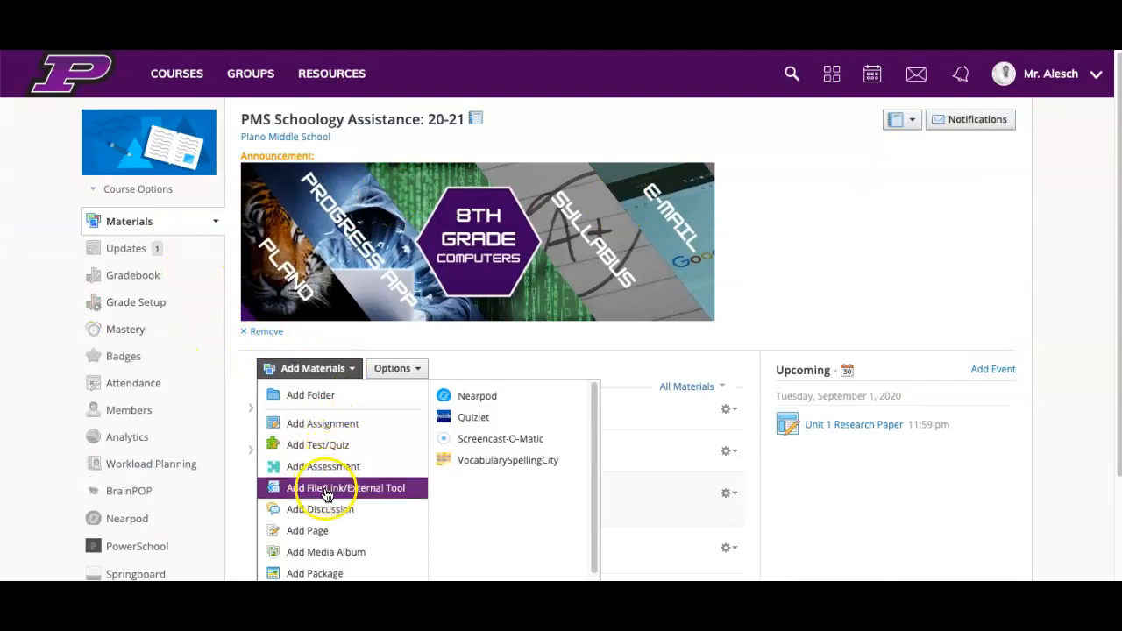
{"action": "left_click", "coordinate": [329, 491]}
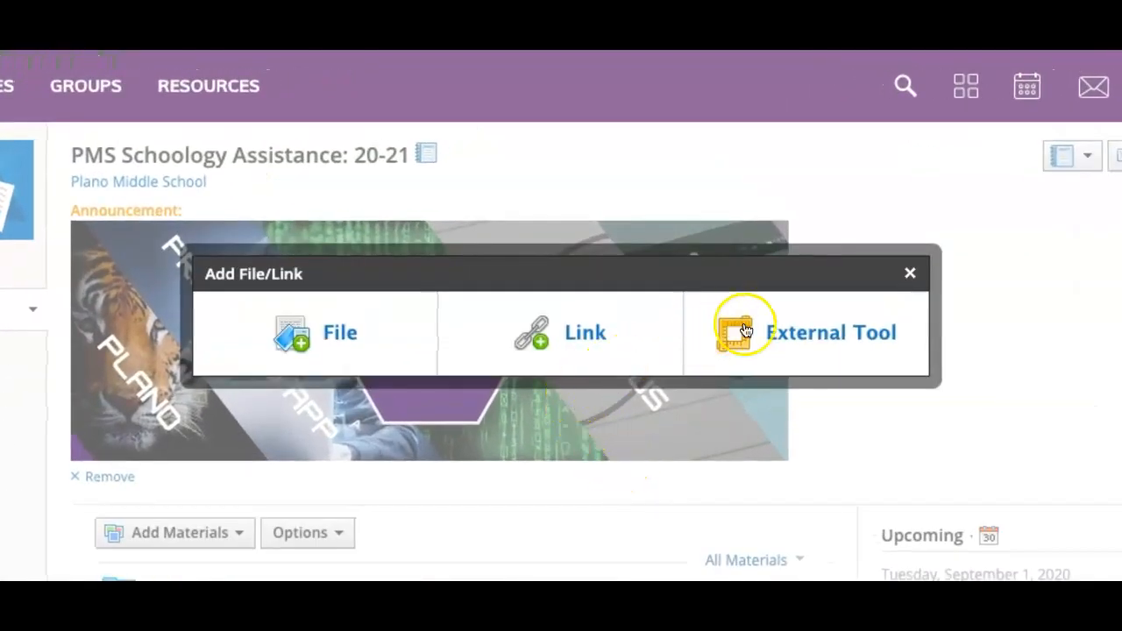
{"action": "left_click", "coordinate": [589, 338]}
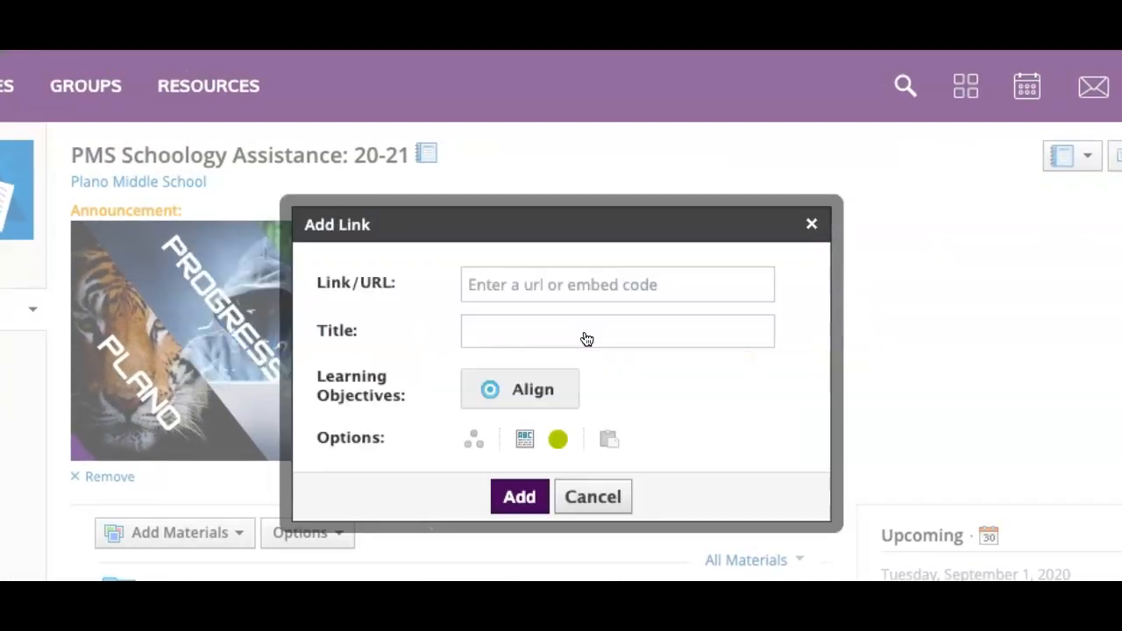
{"action": "left_click", "coordinate": [500, 287]}
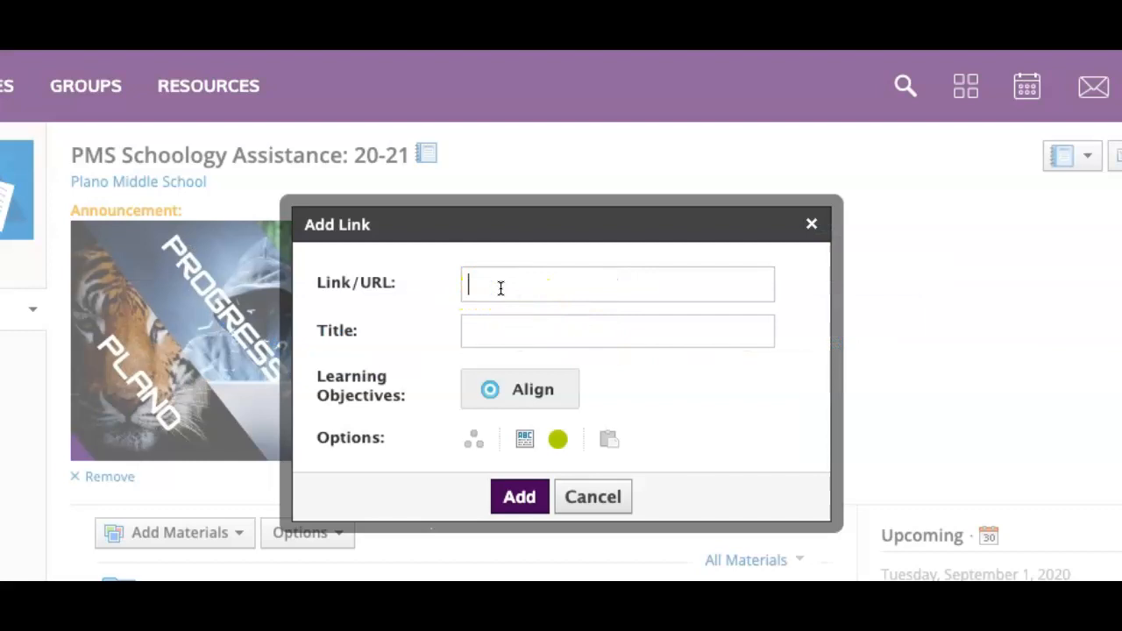
{"action": "type", "text": "http://www.plano88.org"}
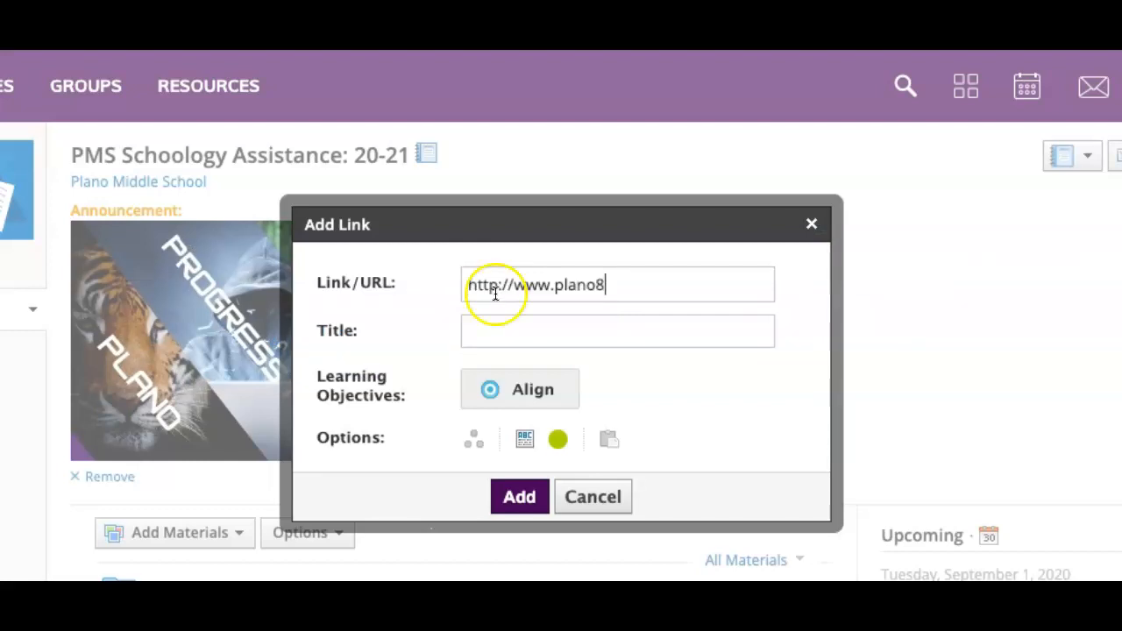
{"action": "left_click", "coordinate": [493, 330]}
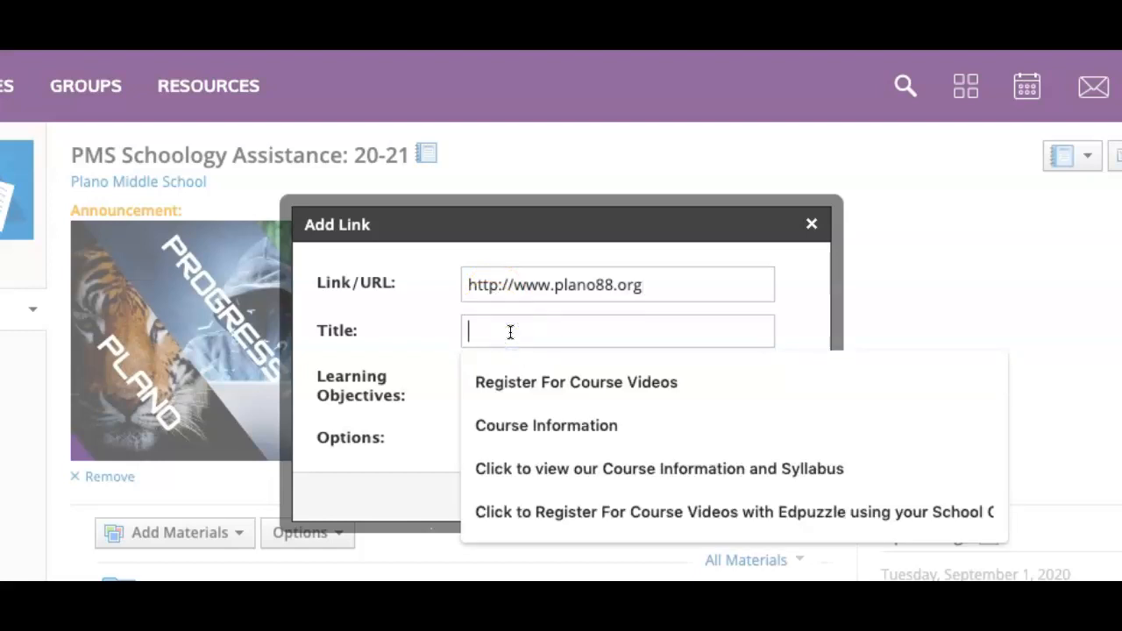
{"action": "type", "text": "Plano Home Page"}
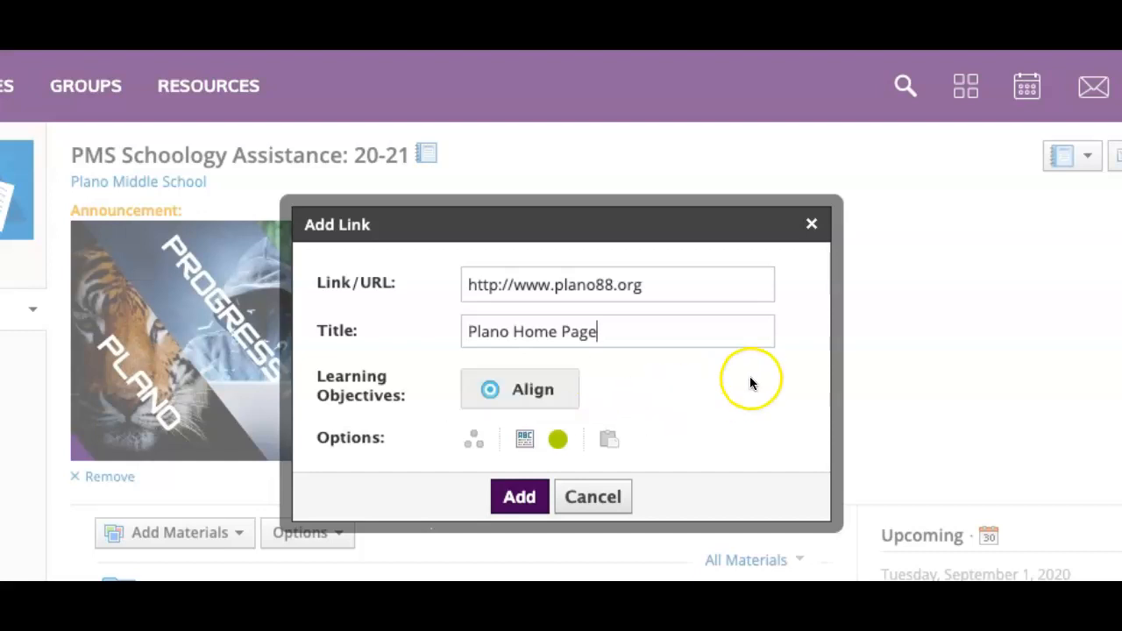
Set the Plano Home Page link to display in Schoology and add it to the course materials.
{"action": "left_click", "coordinate": [523, 441]}
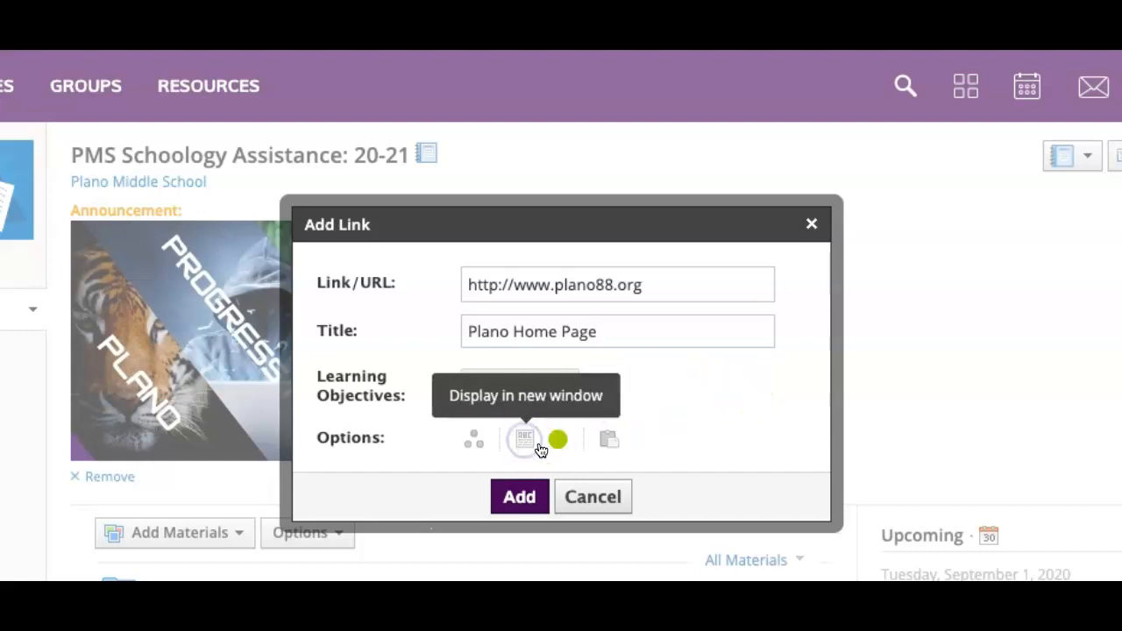
{"action": "left_click", "coordinate": [525, 441]}
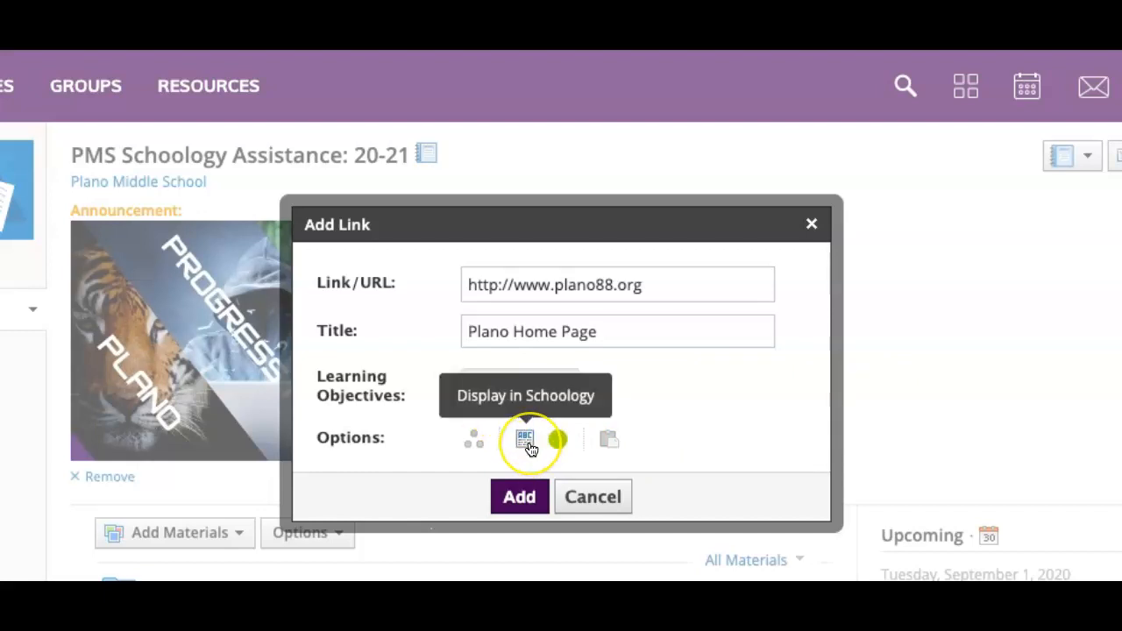
{"action": "left_click", "coordinate": [520, 495]}
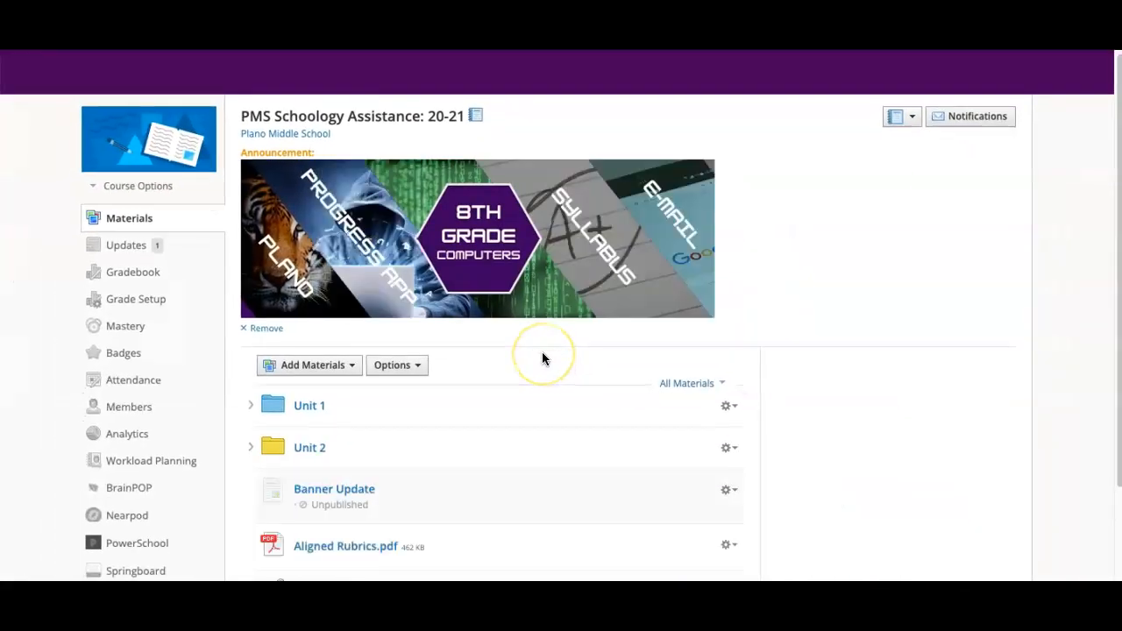
{"action": "scroll", "coordinate": [541, 355], "scroll_direction": "down", "scroll_amount": 3}
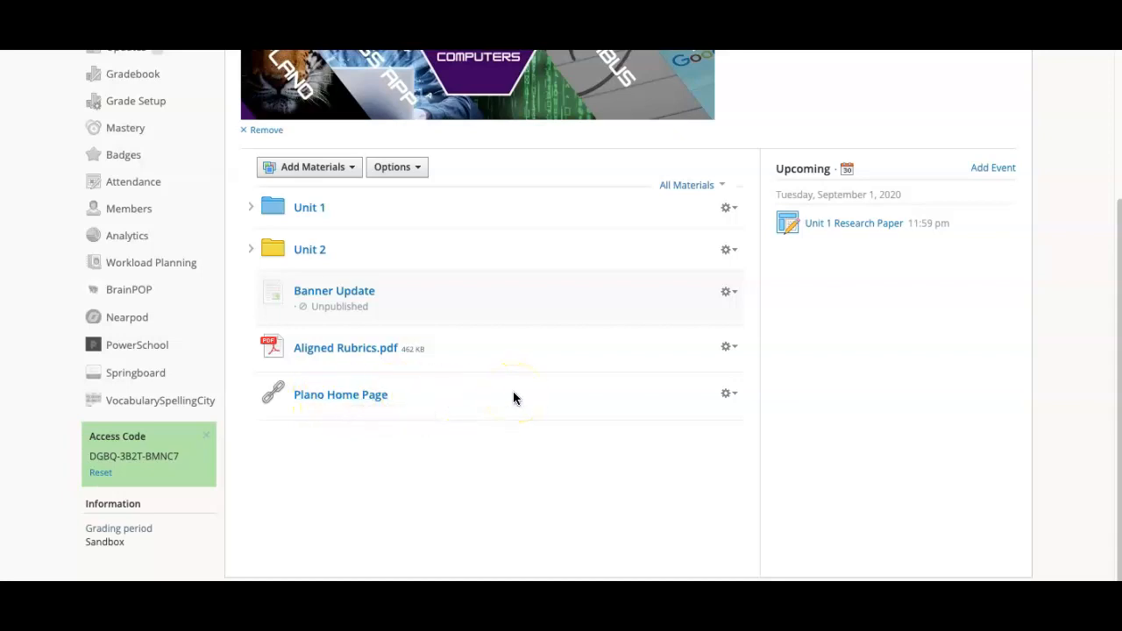
{"action": "scroll", "coordinate": [302, 359], "scroll_direction": "up", "scroll_amount": 1}
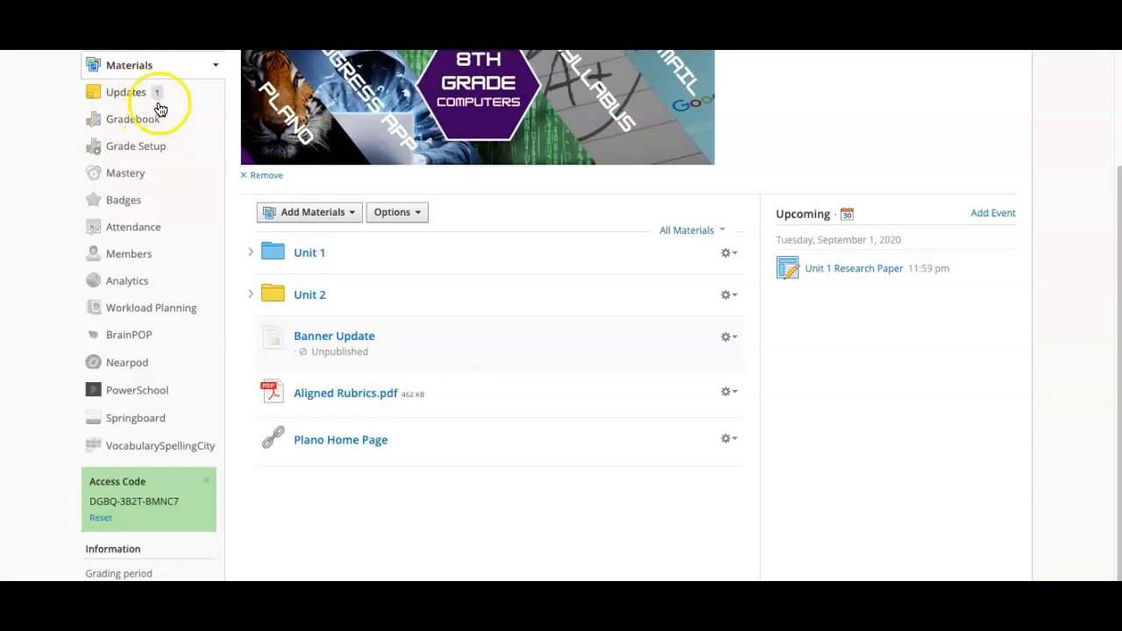
View the course as a student member to check how the new link appears from the student's perspective.
{"action": "scroll", "coordinate": [160, 104], "scroll_direction": "up", "scroll_amount": 2}
{"action": "left_click", "coordinate": [137, 118]}
{"action": "left_click", "coordinate": [138, 146]}
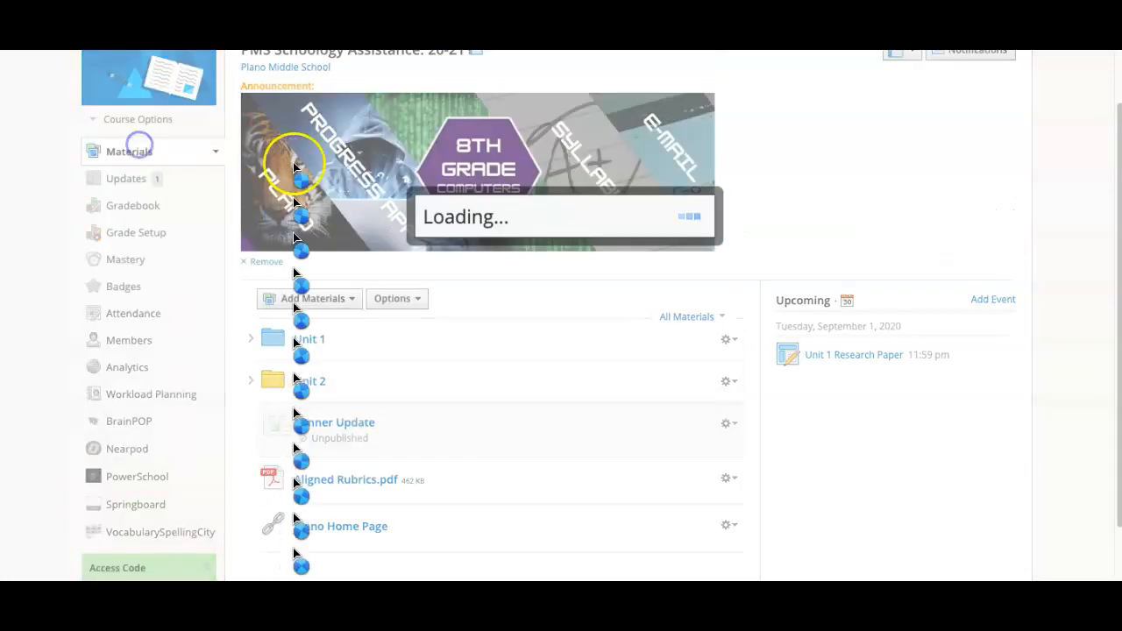
{"action": "left_click", "coordinate": [465, 218]}
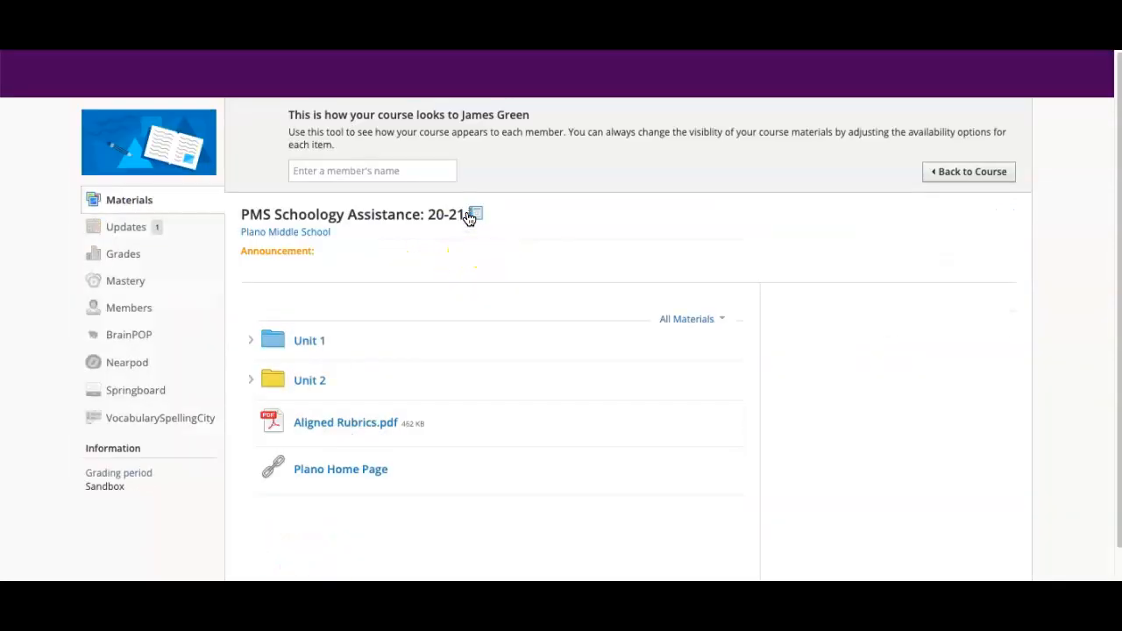
Open the Plano Home Page link from the student view's materials list and examine its embedded page area.
{"action": "scroll", "coordinate": [369, 493], "scroll_direction": "down", "scroll_amount": 2}
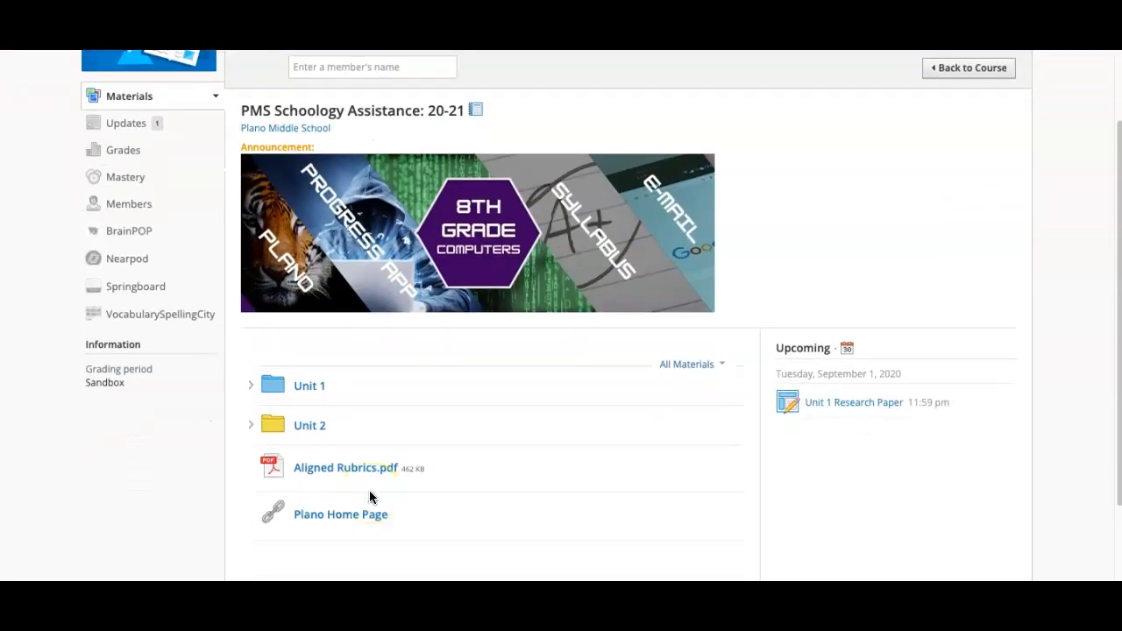
{"action": "scroll", "coordinate": [369, 497], "scroll_direction": "down", "scroll_amount": 2}
{"action": "left_click", "coordinate": [346, 408]}
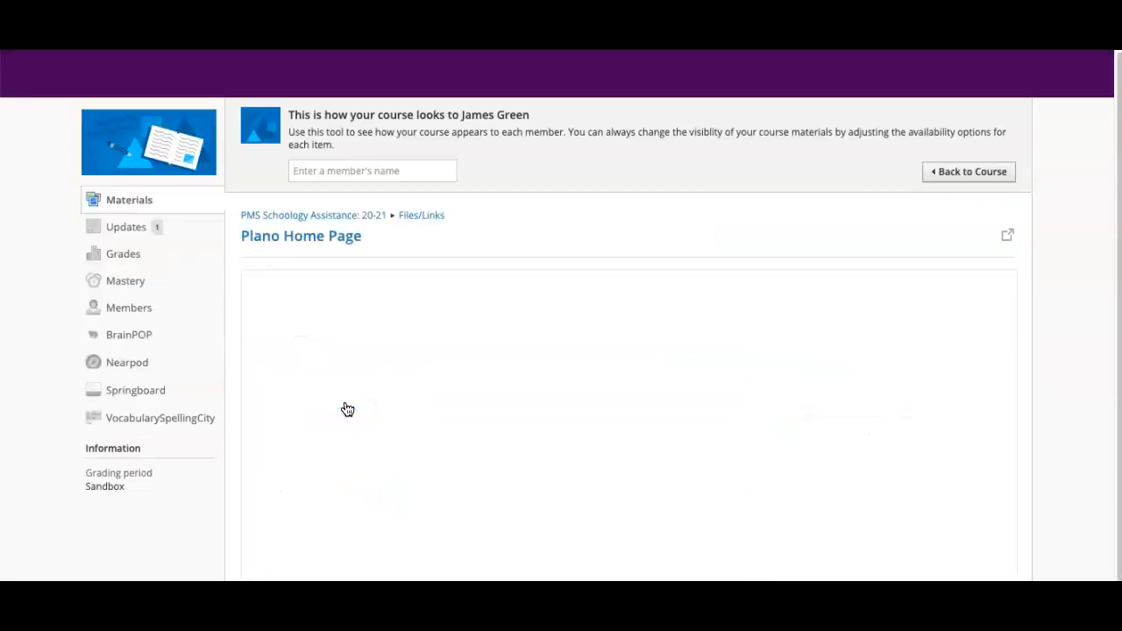
{"action": "left_click", "coordinate": [317, 256]}
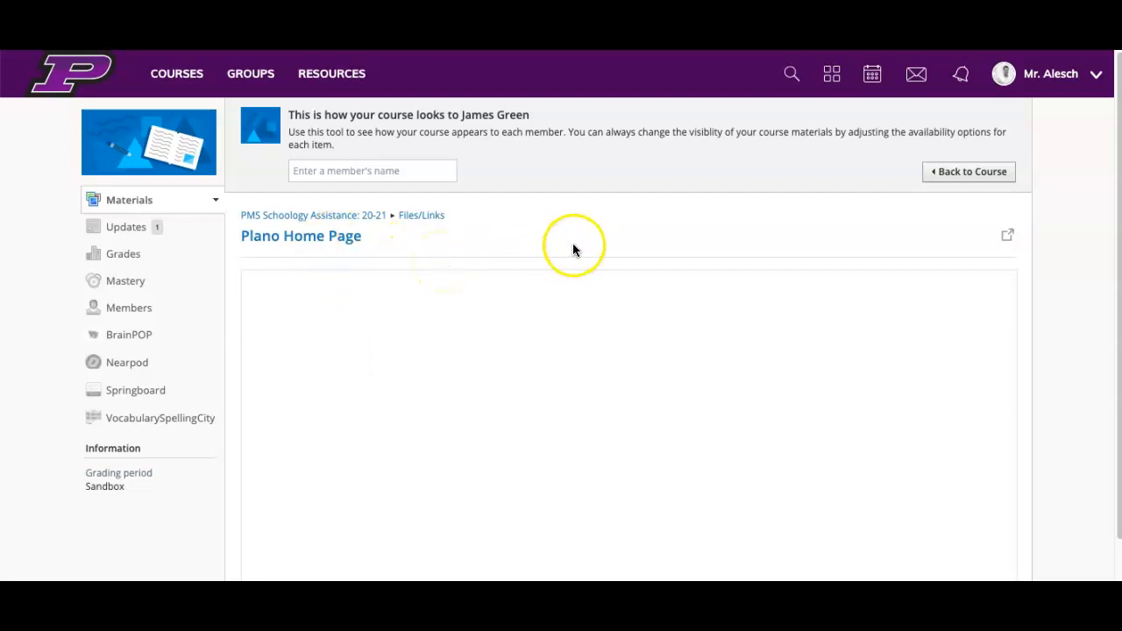
{"action": "scroll", "coordinate": [828, 295], "scroll_direction": "down", "scroll_amount": 1}
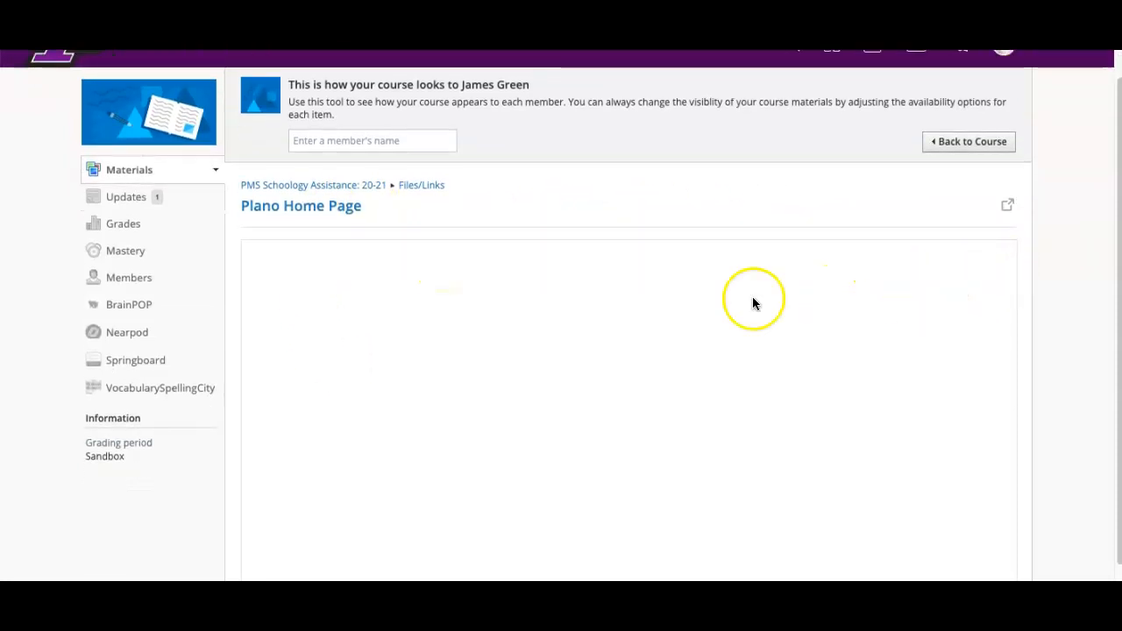
{"action": "scroll", "coordinate": [707, 325], "scroll_direction": "down", "scroll_amount": 1}
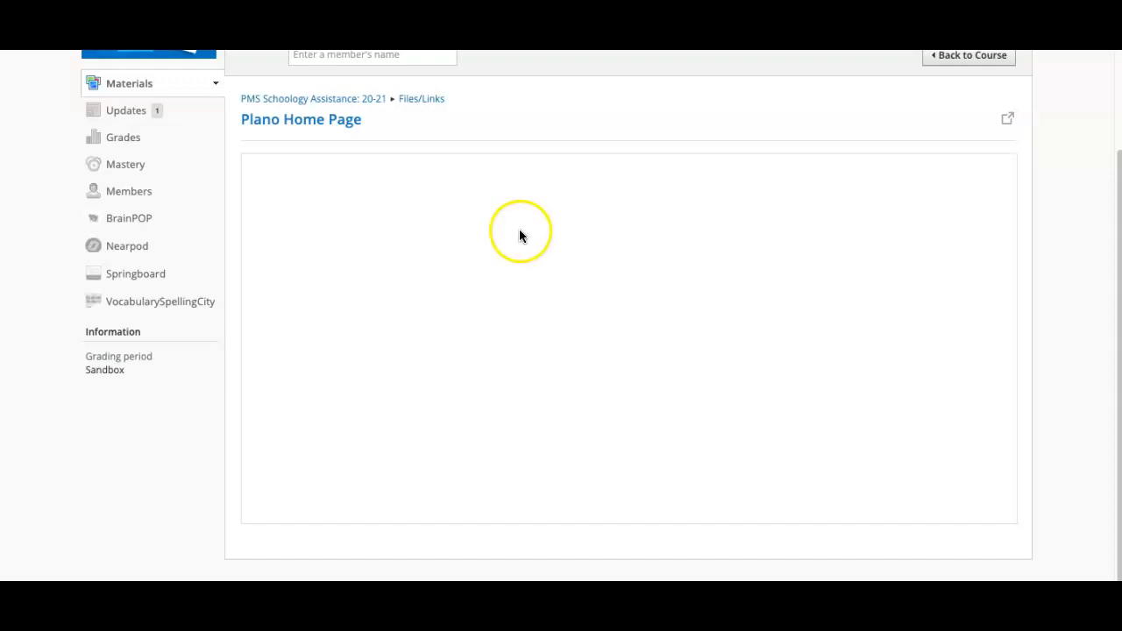
Open the Plano Home Page website outside the embedded frame, look at it, and return to the teacher's course page.
{"action": "left_click", "coordinate": [1008, 121]}
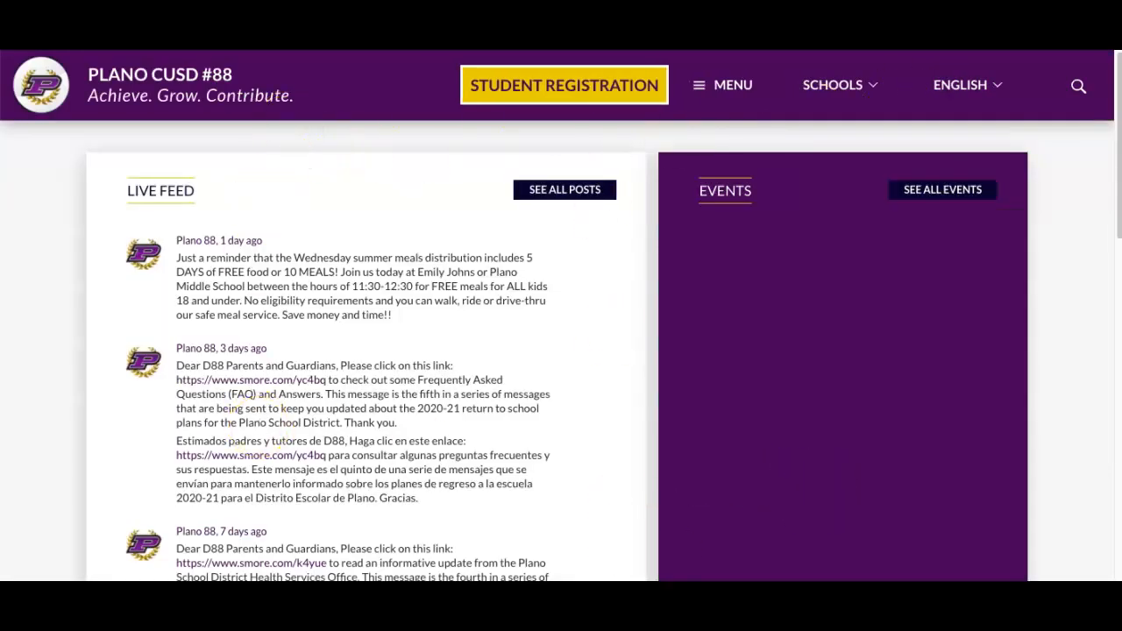
{"action": "left_click", "coordinate": [648, 51]}
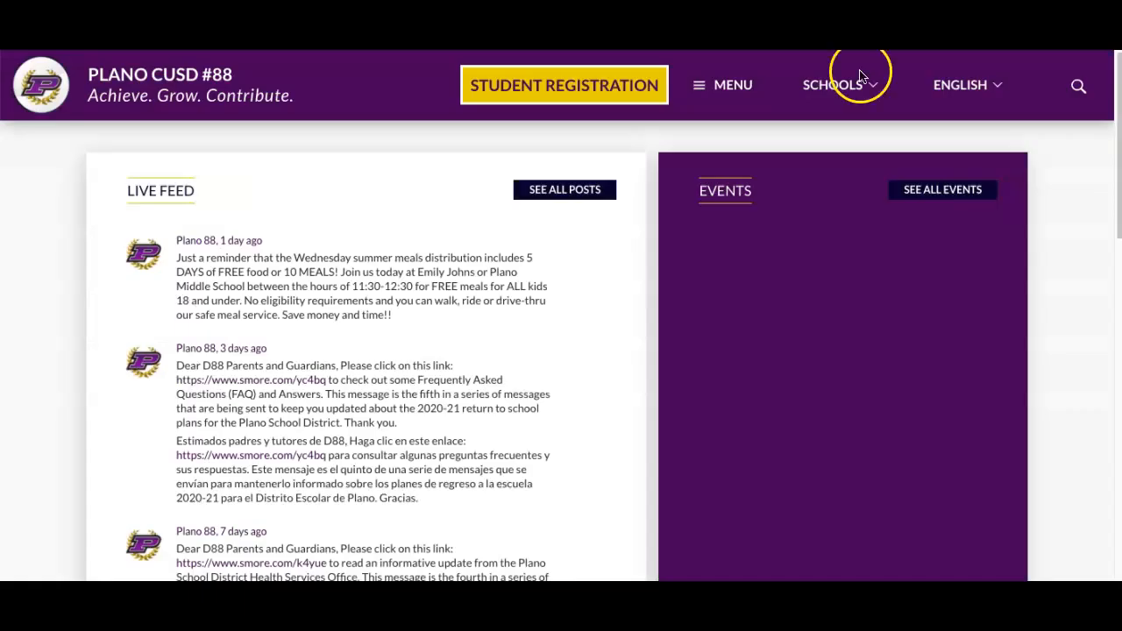
{"action": "scroll", "coordinate": [644, 50], "scroll_direction": "up", "scroll_amount": 10}
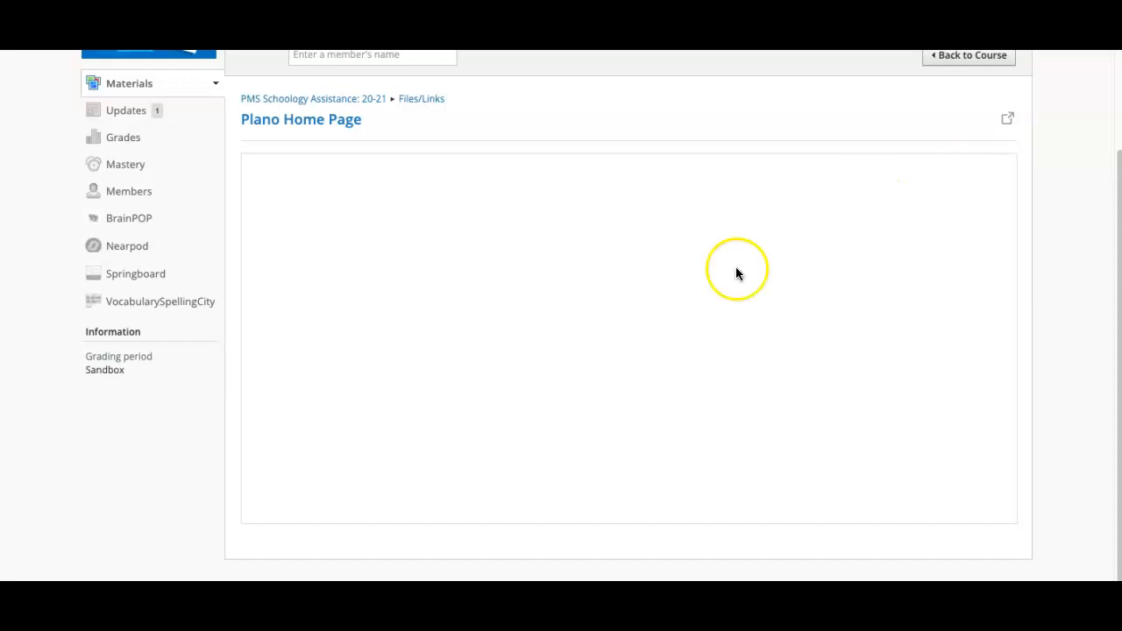
{"action": "scroll", "coordinate": [614, 351], "scroll_direction": "up", "scroll_amount": 3}
{"action": "left_click", "coordinate": [960, 173]}
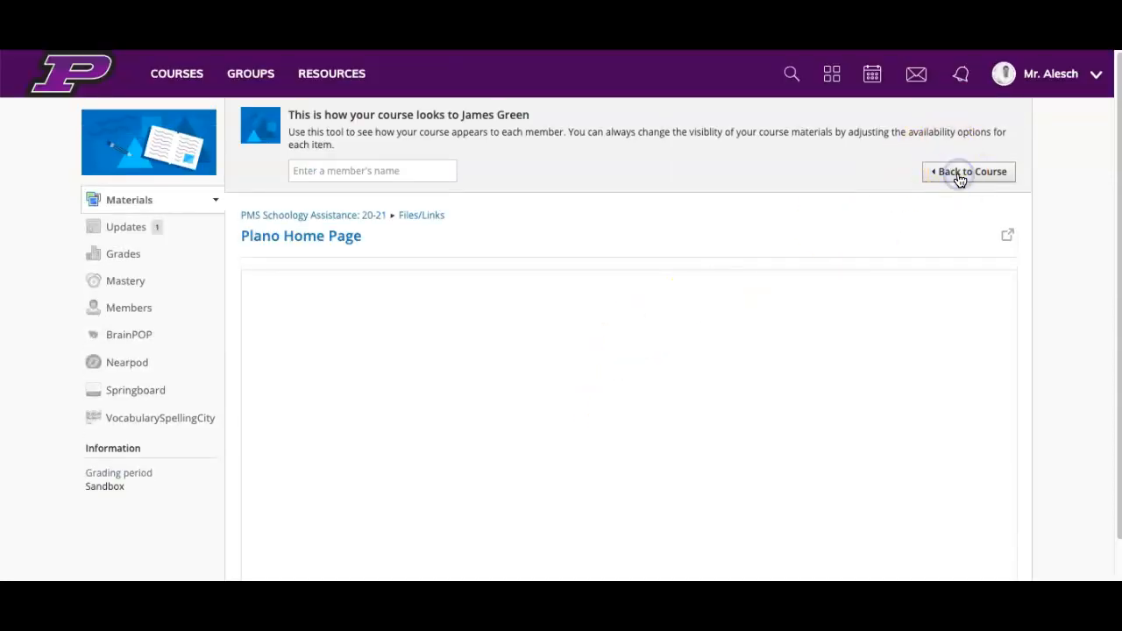
Move the Plano Home Page link from the main materials list into the Unit 2 folder, below Sample Assignment 2 - Letter Scale.
{"action": "scroll", "coordinate": [525, 365], "scroll_direction": "down", "scroll_amount": 2}
{"action": "scroll", "coordinate": [473, 368], "scroll_direction": "down", "scroll_amount": 3}
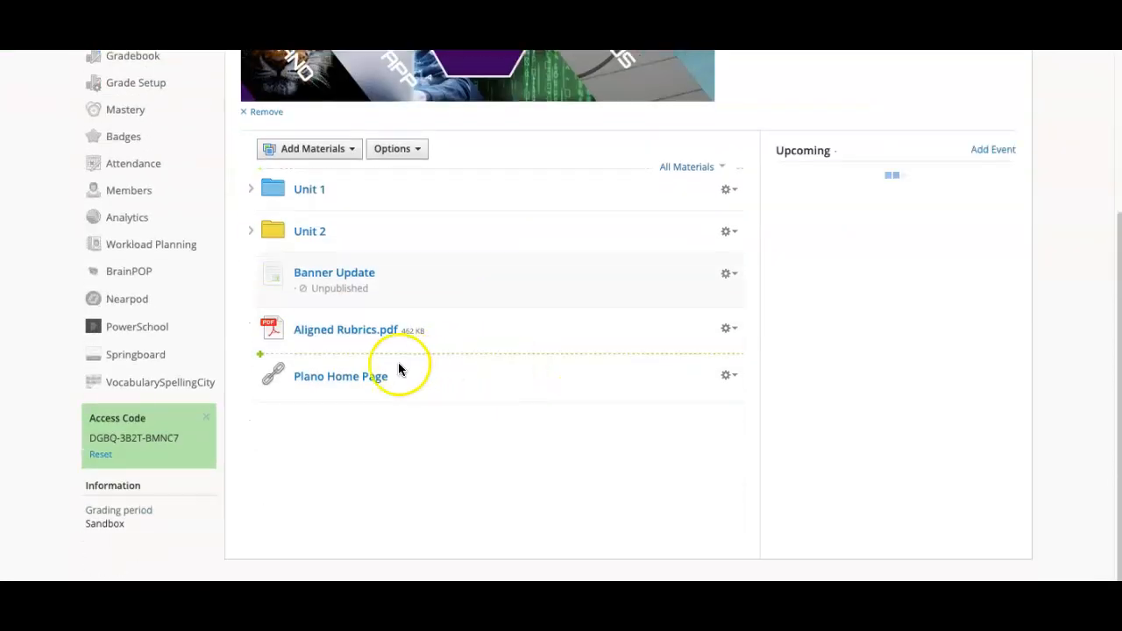
{"action": "left_click", "coordinate": [338, 382]}
{"action": "left_click_drag", "start_coordinate": [338, 384], "coordinate": [368, 258]}
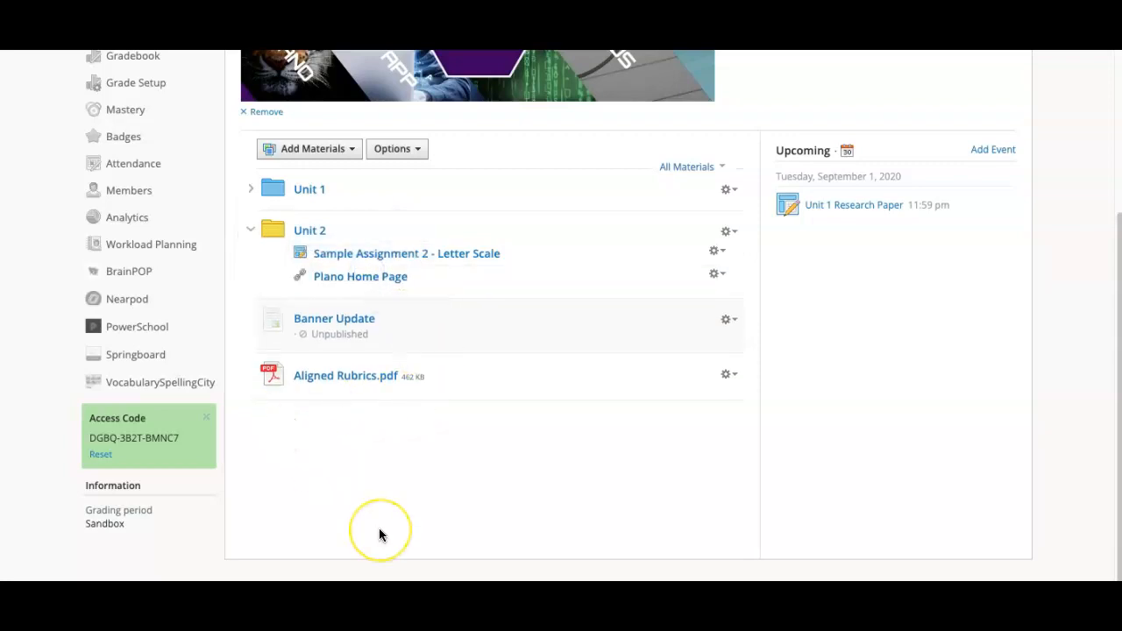